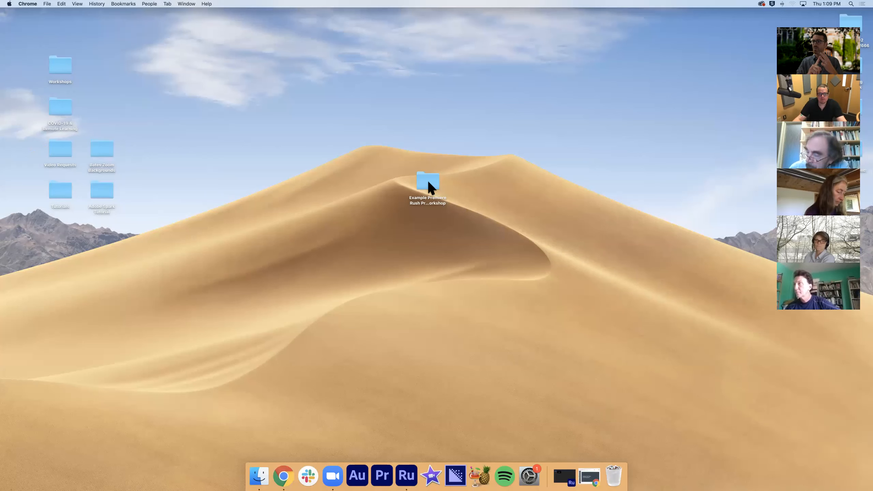
Look through the Audio, Footage and Images subfolders of the Example Premiere Rush Project folder on the desktop, and close the folder
{"action": "double_click", "coordinate": [429, 183]}
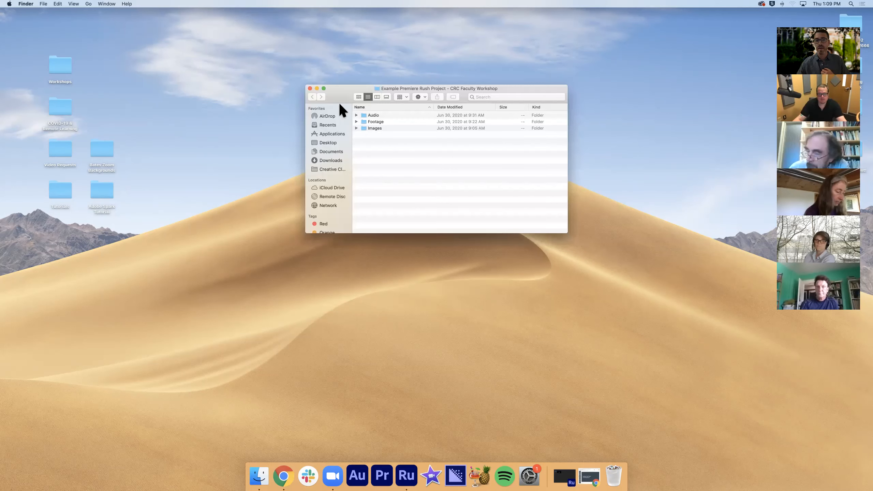
{"action": "left_click", "coordinate": [356, 115]}
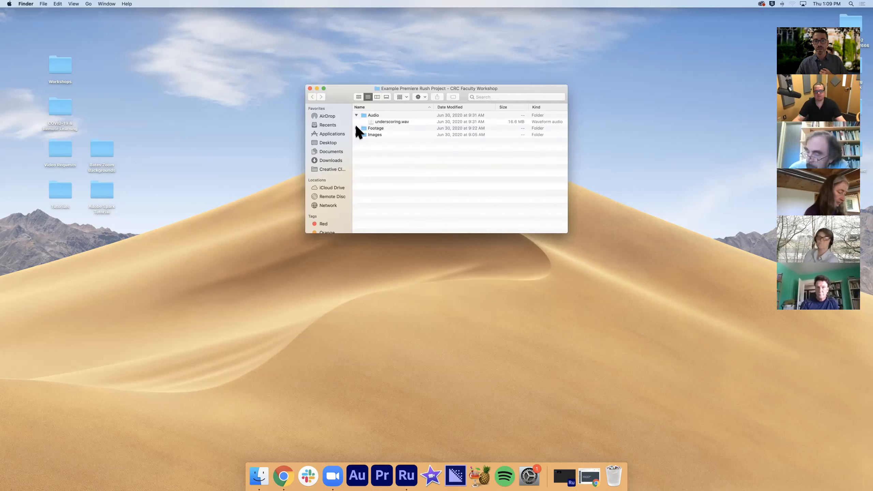
{"action": "left_click", "coordinate": [356, 128]}
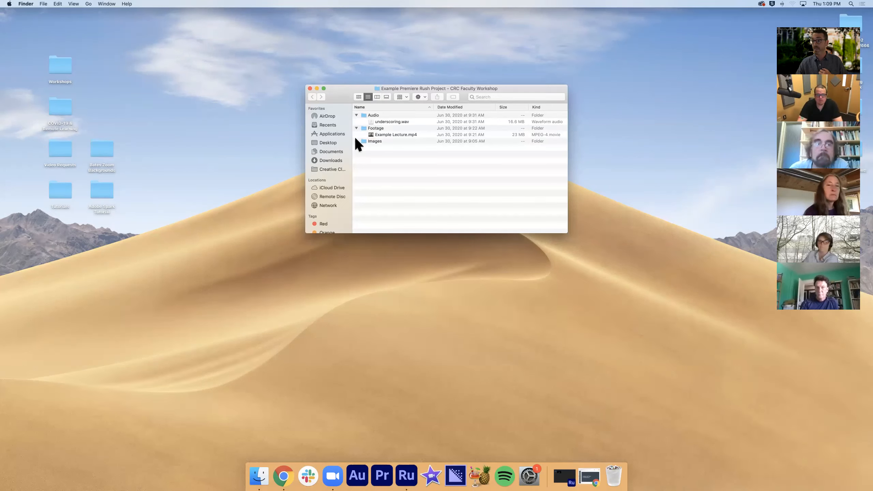
{"action": "left_click", "coordinate": [356, 141]}
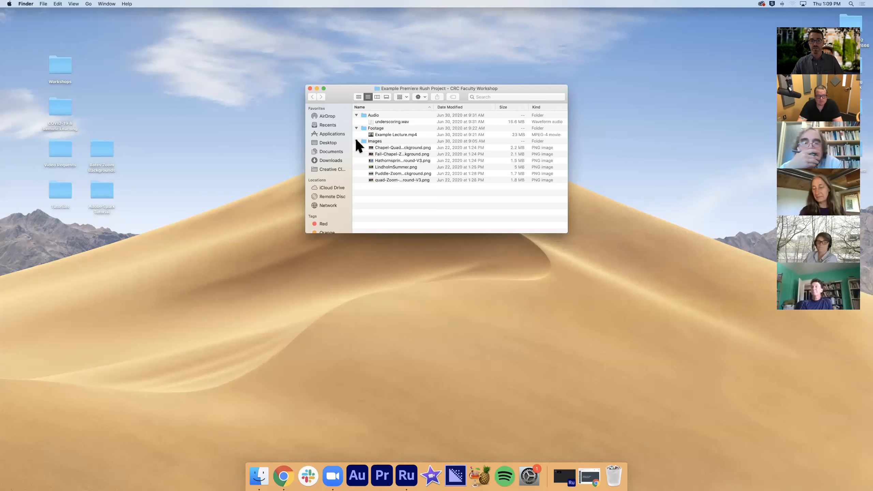
{"action": "left_click", "coordinate": [357, 141]}
{"action": "left_click", "coordinate": [356, 128]}
{"action": "left_click", "coordinate": [357, 115]}
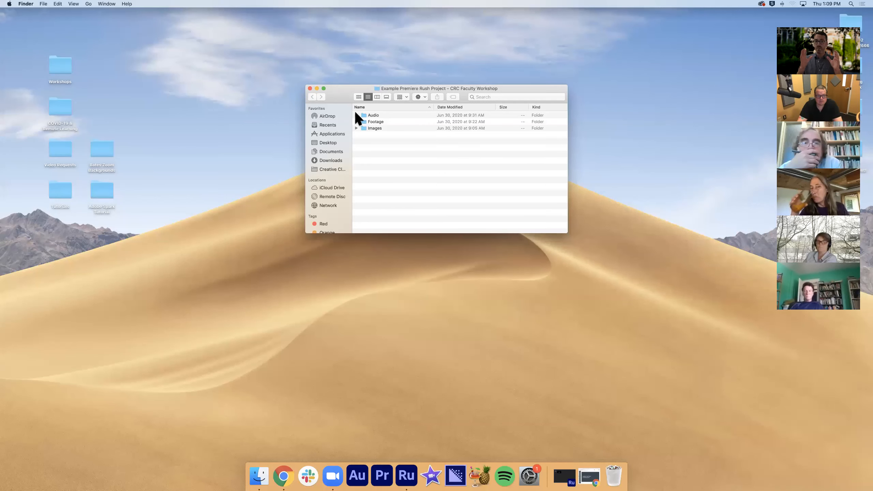
{"action": "left_click", "coordinate": [310, 88]}
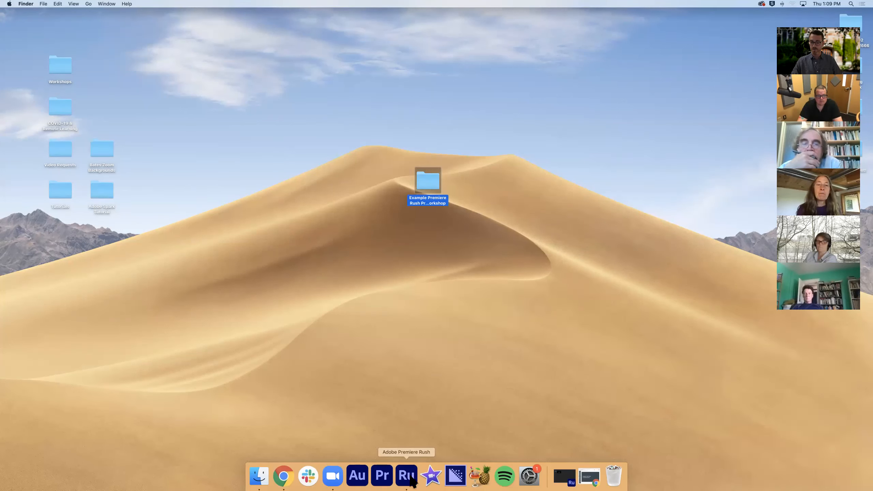
Switch to Premiere Rush, start a new project and browse the Documents, Downloads and Desktop locations for media
{"action": "left_click", "coordinate": [565, 479]}
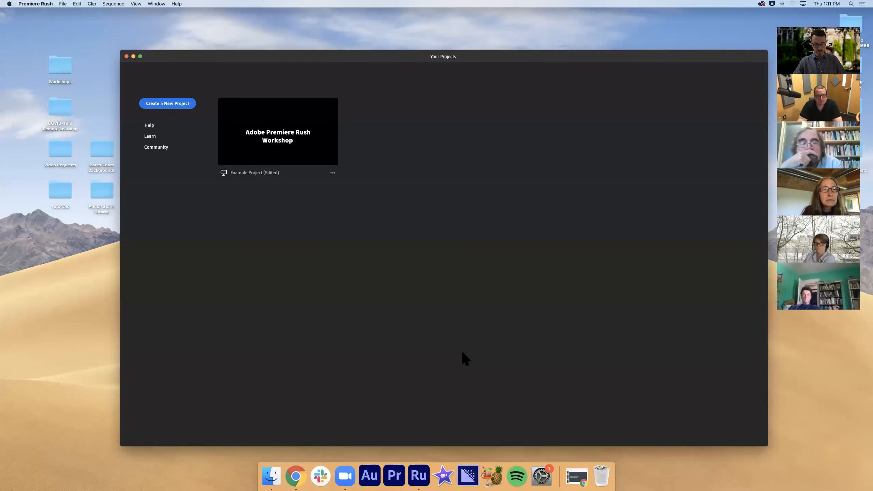
{"action": "left_click", "coordinate": [186, 106]}
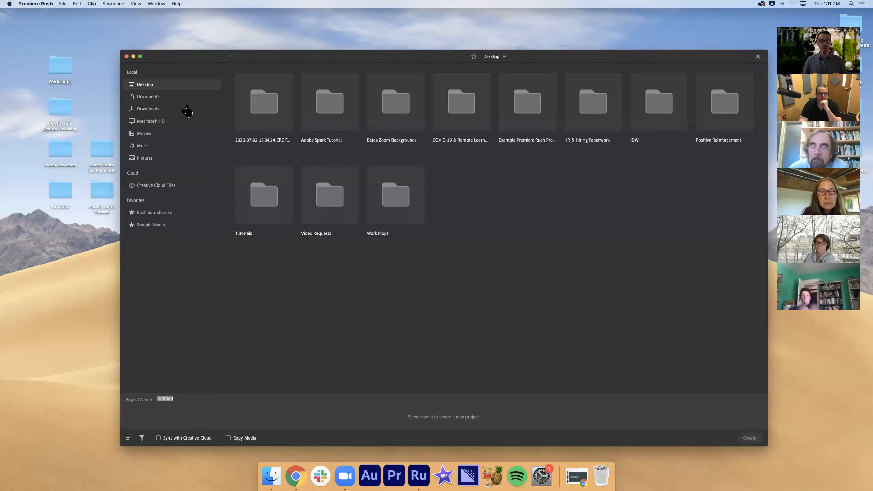
{"action": "left_click", "coordinate": [147, 100]}
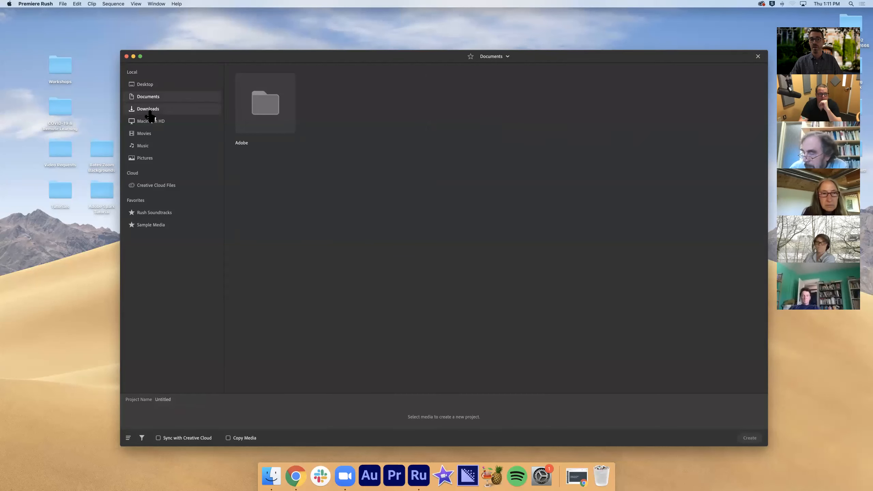
{"action": "left_click", "coordinate": [150, 111]}
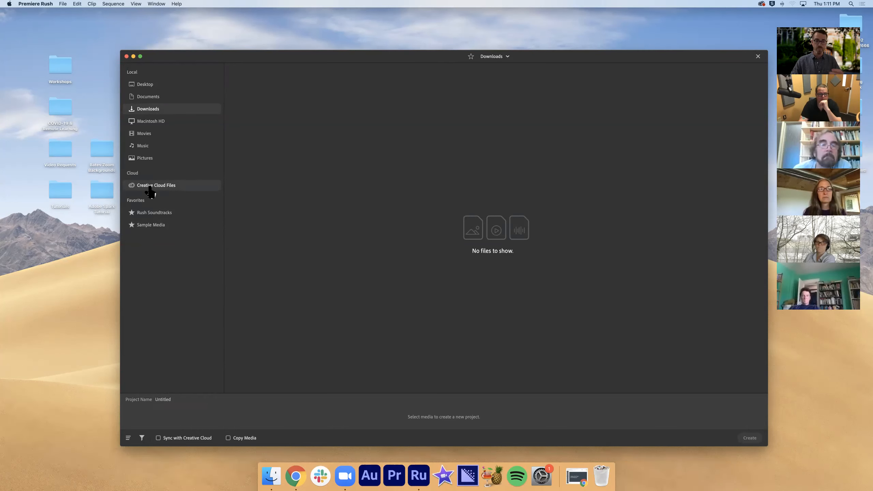
{"action": "left_click", "coordinate": [147, 87]}
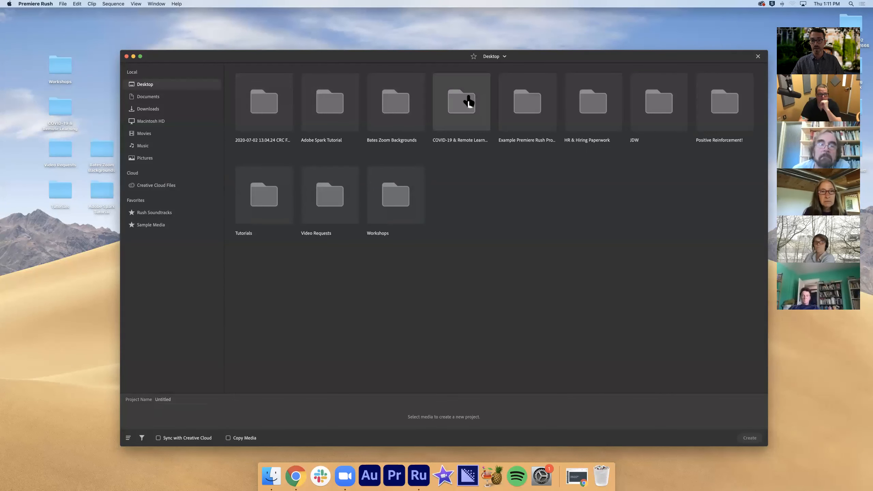
Select the Example Lecture video from the Footage folder of the Example Premiere Rush Project folder for the new project
{"action": "double_click", "coordinate": [519, 110]}
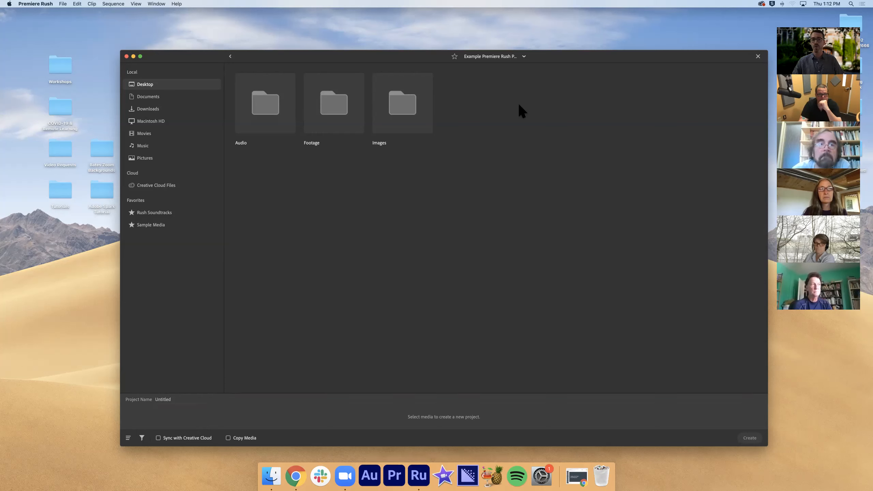
{"action": "double_click", "coordinate": [332, 110]}
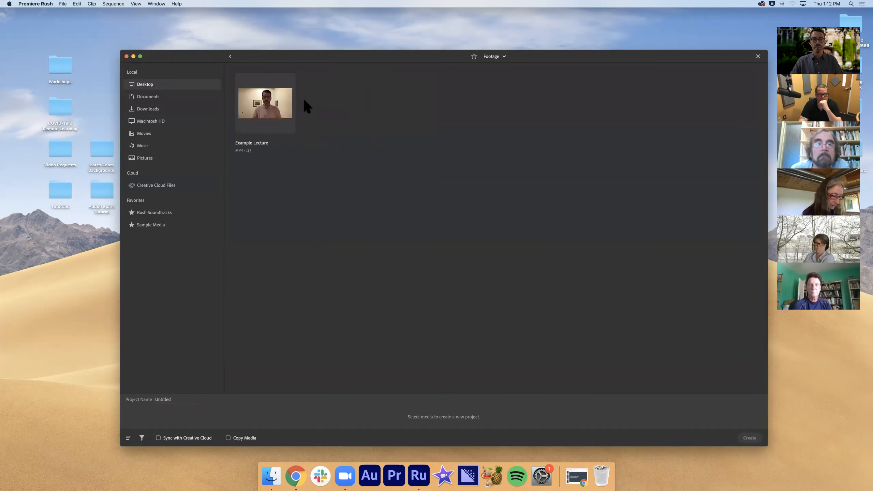
{"action": "left_click", "coordinate": [282, 110]}
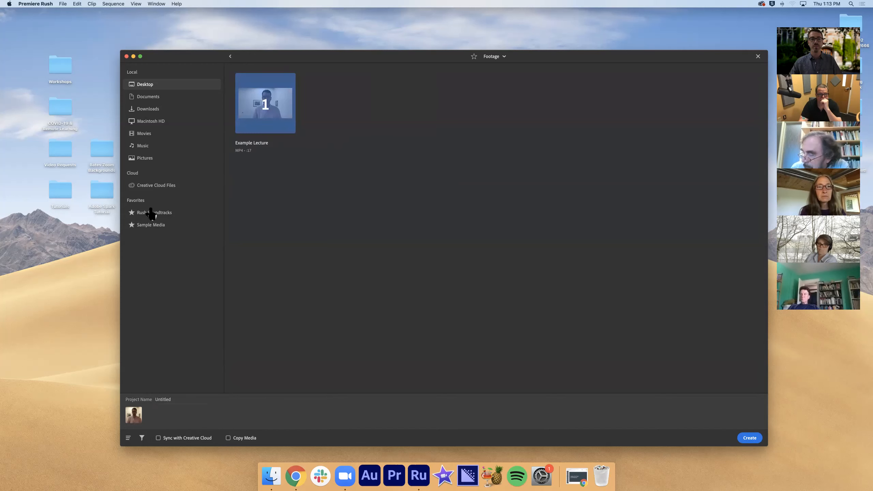
Add the Chapel-Quad and Fall-Chapel Zoom background images from the Images folder to the media selection
{"action": "left_click", "coordinate": [230, 56]}
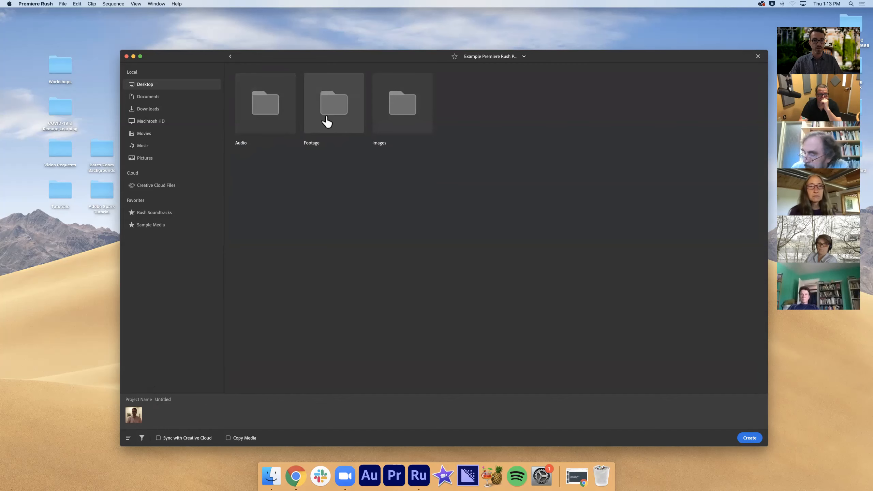
{"action": "double_click", "coordinate": [396, 122]}
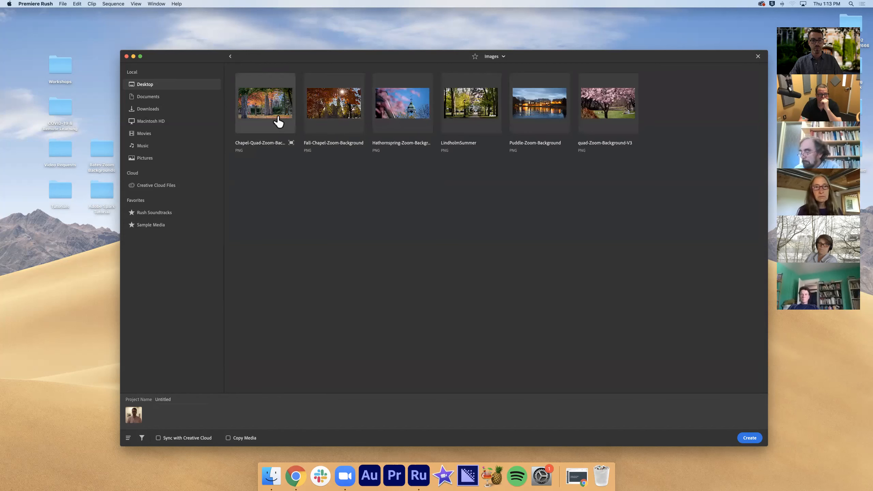
{"action": "left_click", "coordinate": [278, 122]}
{"action": "left_click", "coordinate": [342, 118]}
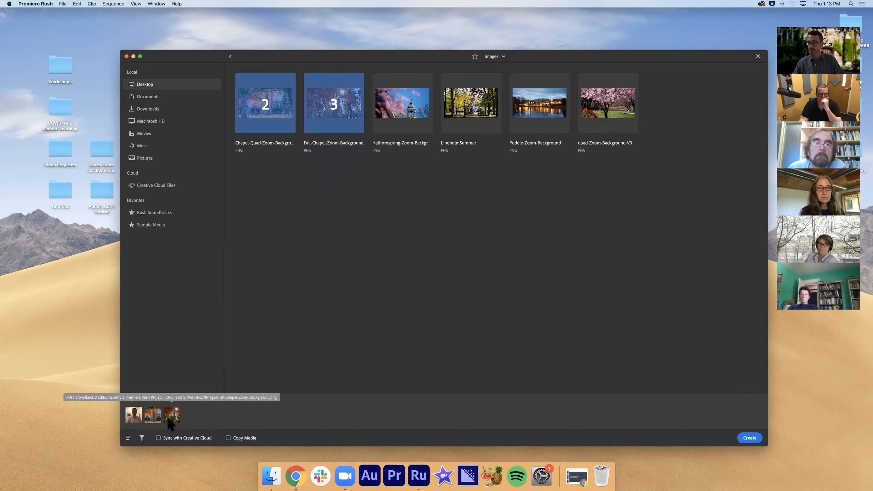
Add the underscoring audio file from the Audio folder to the media selection
{"action": "left_click", "coordinate": [230, 56]}
{"action": "double_click", "coordinate": [256, 104]}
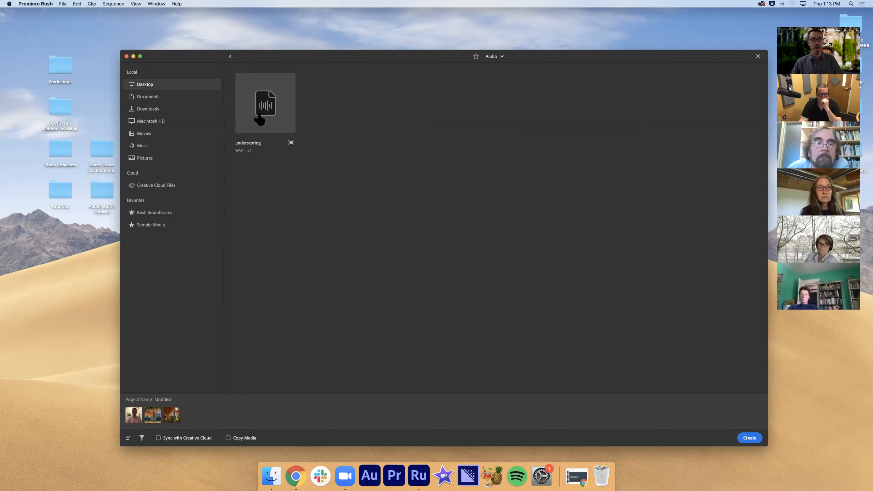
{"action": "left_click", "coordinate": [266, 111]}
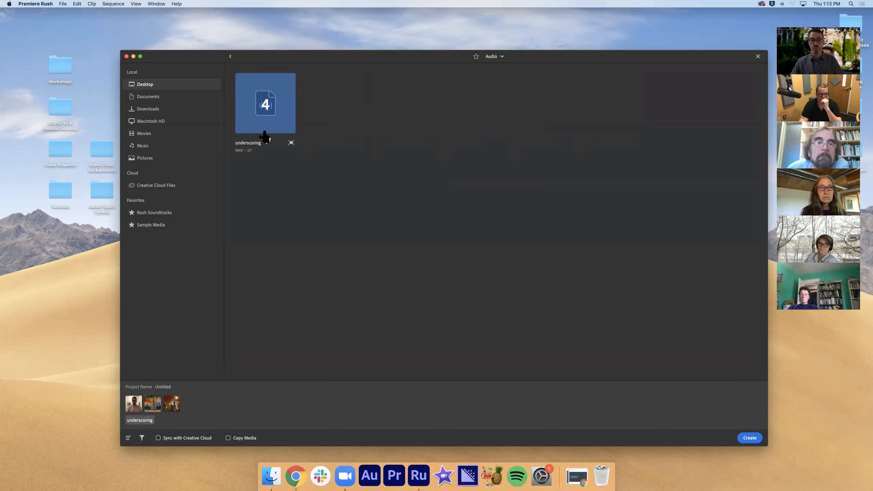
Name the project "CRC Workshop Test Lecture" and create it with the selected media
{"action": "left_click", "coordinate": [170, 386]}
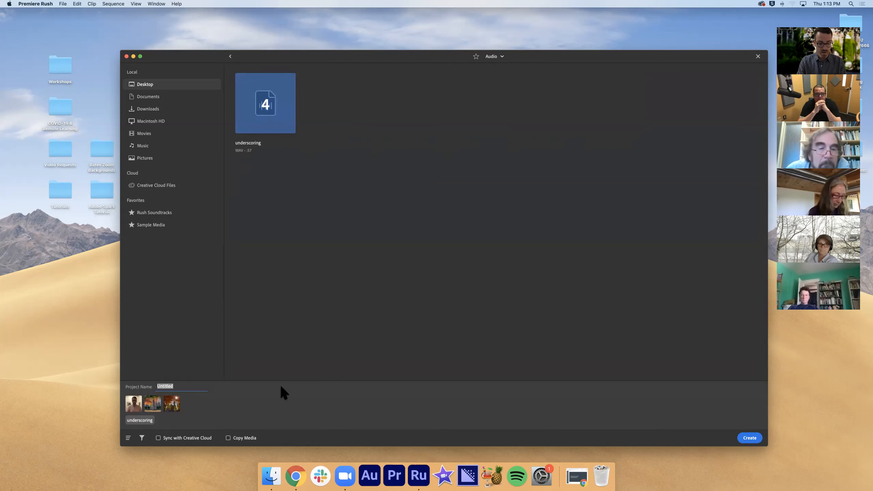
{"action": "type", "text": "CRC Workshop Test Lec"}
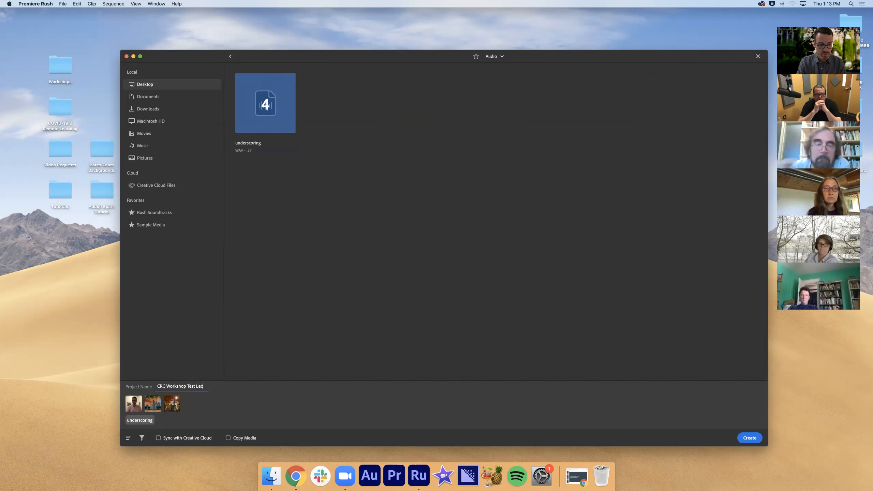
{"action": "type", "text": "ture"}
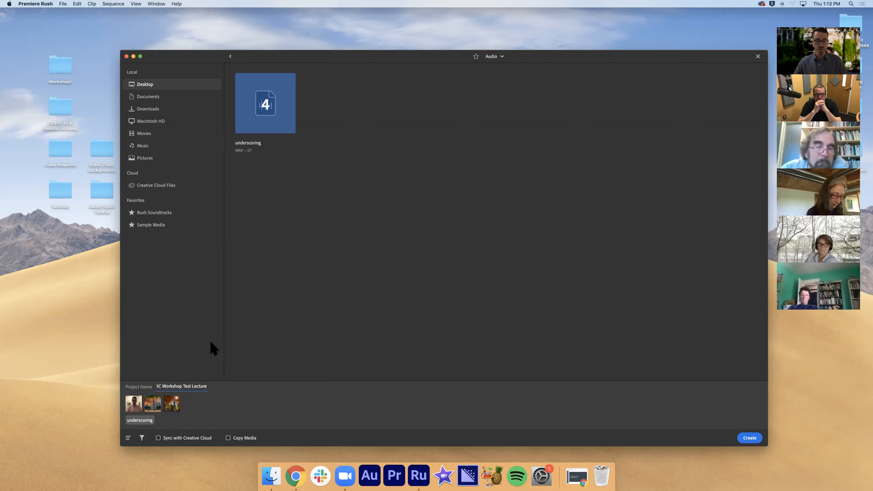
{"action": "left_click", "coordinate": [749, 438]}
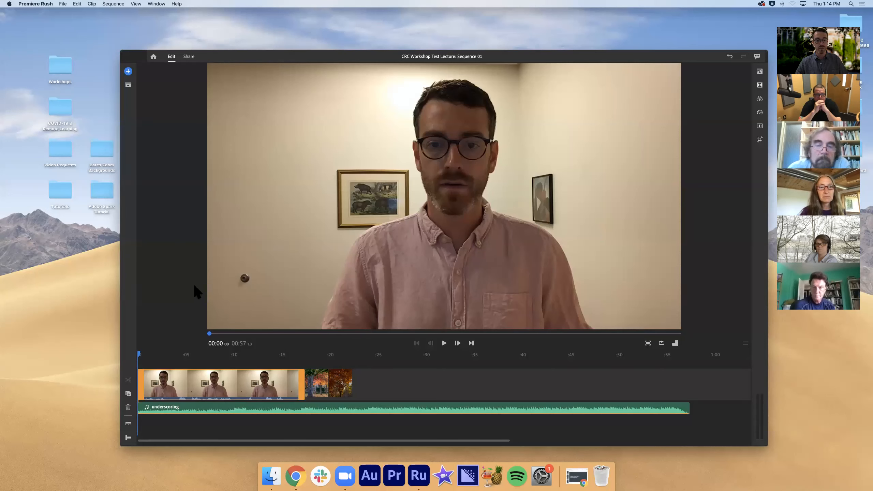
Scrub through the lecture clip, delete the underscoring audio clip from the timeline and return the playhead to the start
{"action": "left_click", "coordinate": [141, 355]}
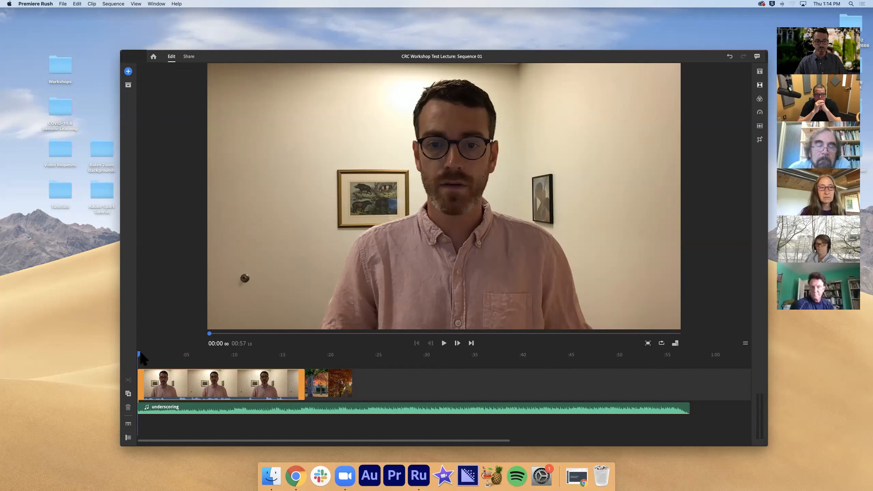
{"action": "left_click_drag", "start_coordinate": [154, 357], "coordinate": [251, 357]}
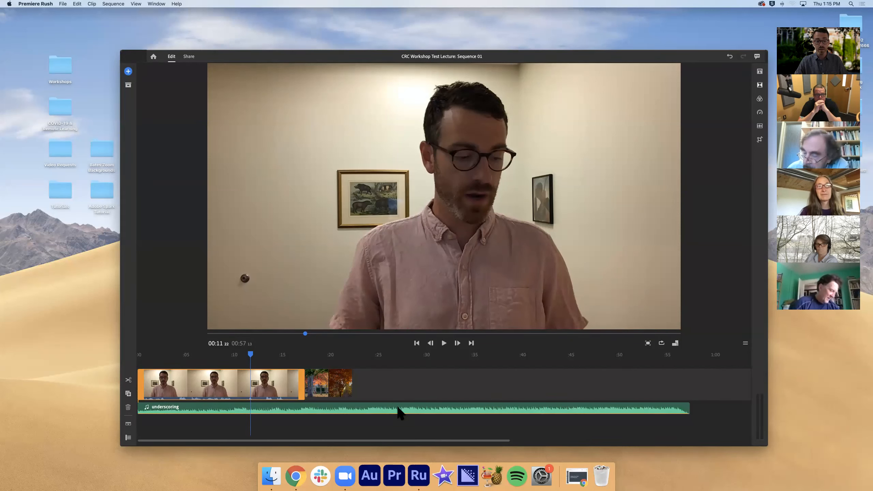
{"action": "left_click", "coordinate": [436, 409]}
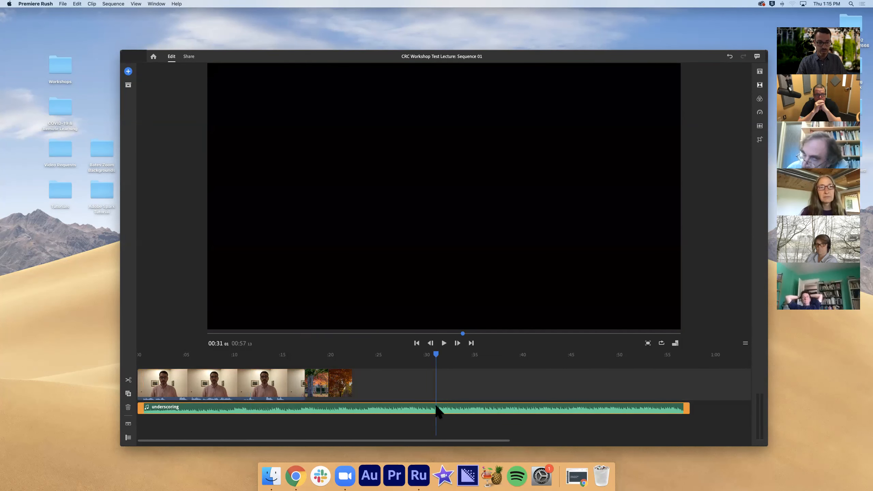
{"action": "key", "text": "Delete"}
{"action": "left_click_drag", "start_coordinate": [435, 354], "coordinate": [131, 349]}
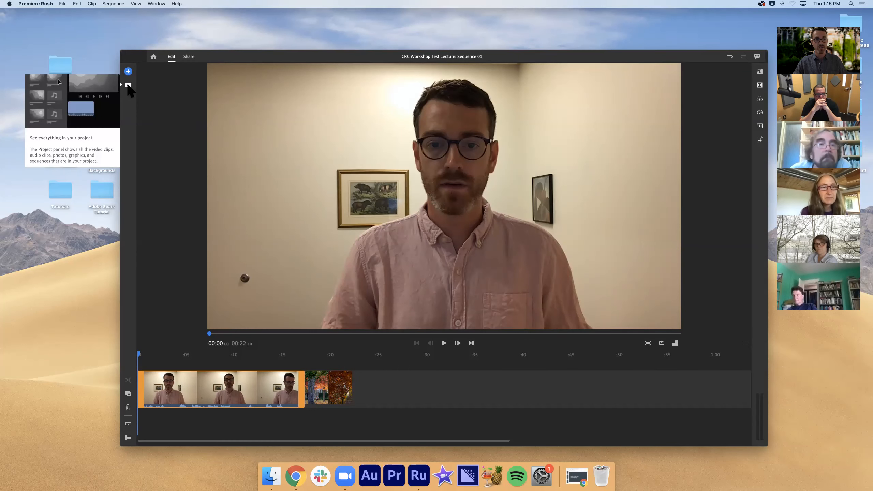
Show the project assets and add Hathornspring-Zoom-Background-V3.png to them from the workshop project's Images folder in Finder
{"action": "left_click", "coordinate": [128, 85]}
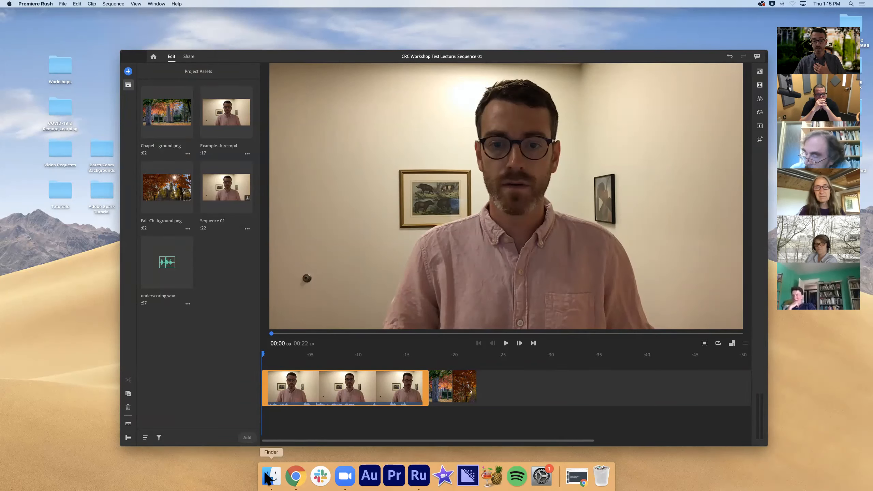
{"action": "left_click", "coordinate": [270, 476]}
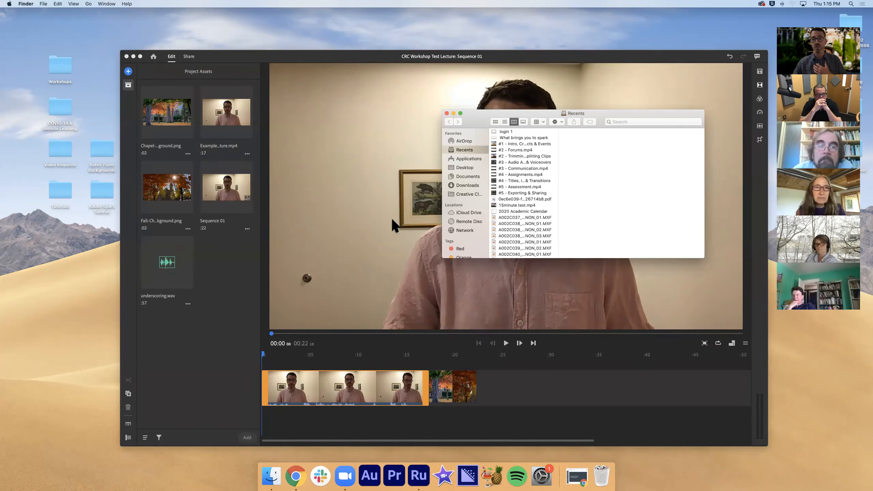
{"action": "left_click", "coordinate": [460, 169]}
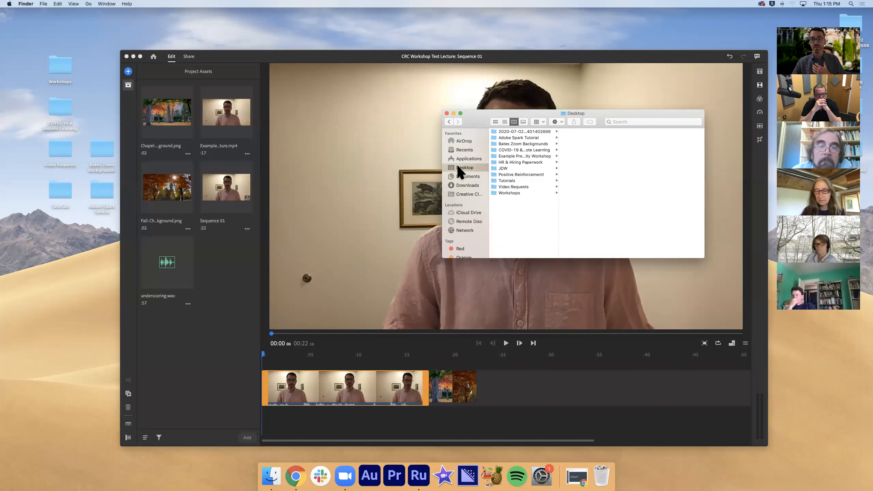
{"action": "left_click", "coordinate": [511, 156]}
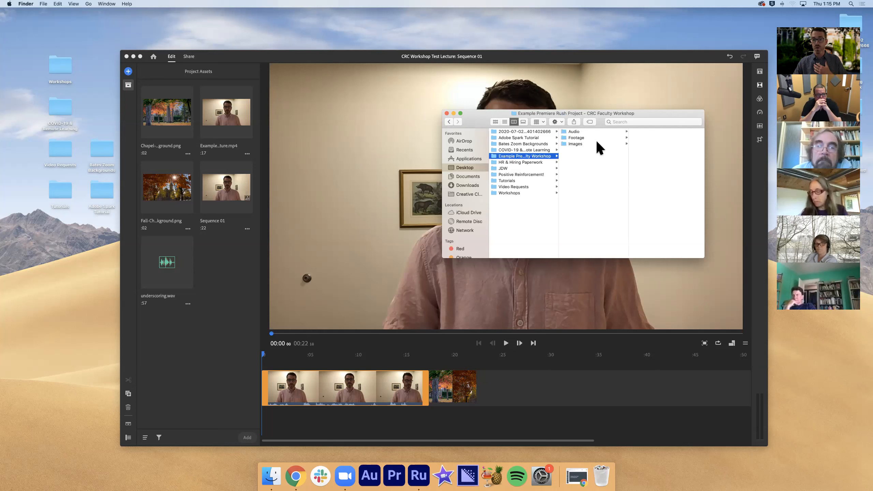
{"action": "left_click", "coordinate": [611, 145]}
{"action": "left_click", "coordinate": [645, 144]}
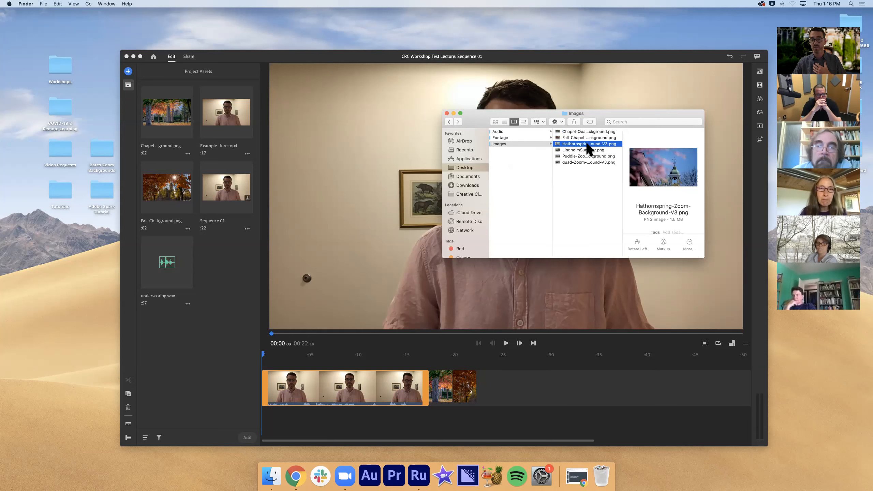
{"action": "left_click_drag", "start_coordinate": [561, 145], "coordinate": [225, 254]}
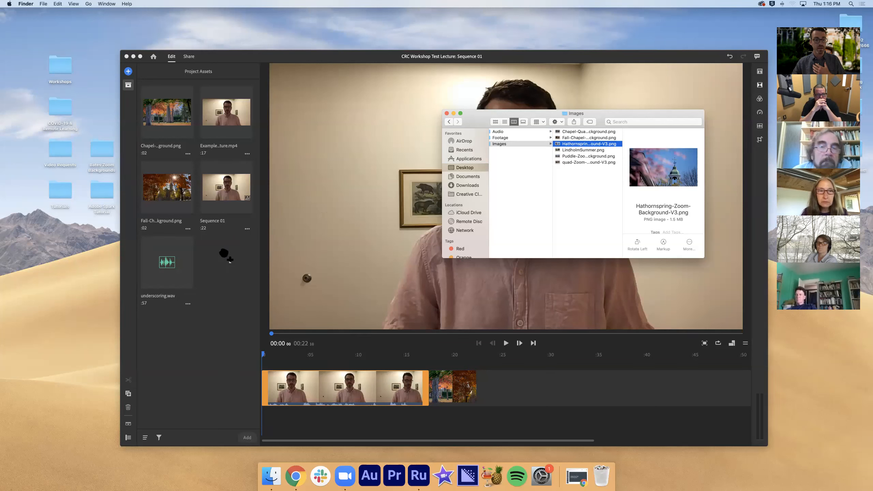
{"action": "left_click", "coordinate": [447, 113]}
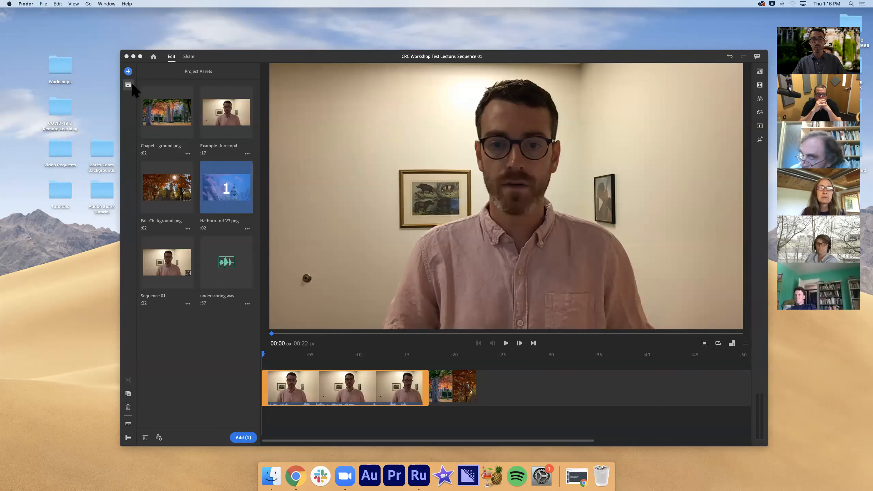
{"action": "left_click", "coordinate": [134, 104]}
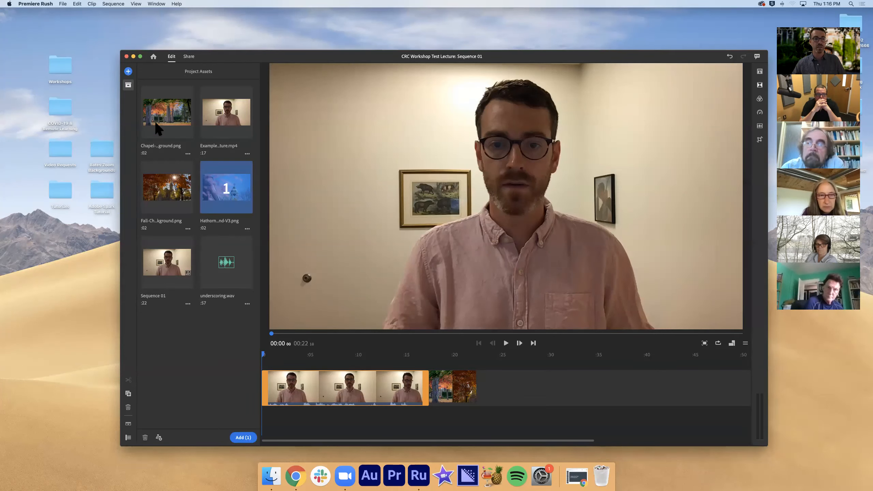
Hide the project assets, play and scrub through parts of the lecture clip, and return the playhead to the start
{"action": "left_click", "coordinate": [129, 86]}
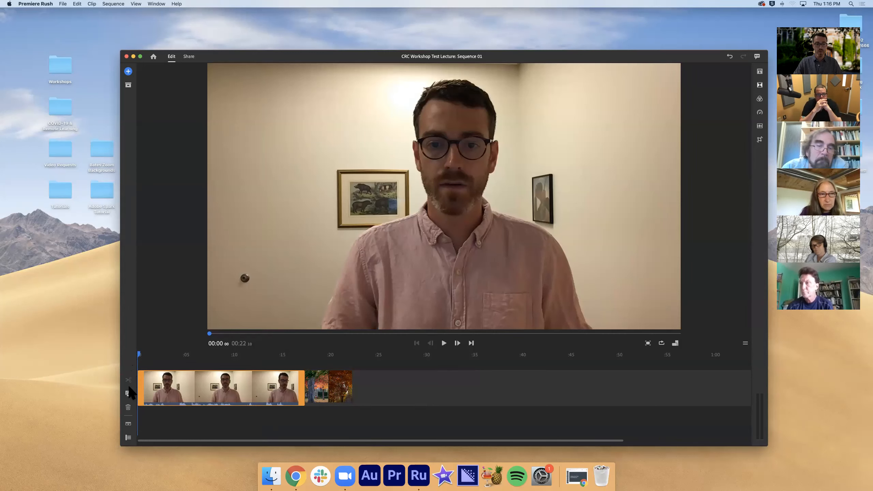
{"action": "left_click_drag", "start_coordinate": [139, 355], "coordinate": [162, 358]}
{"action": "key", "text": "space"}
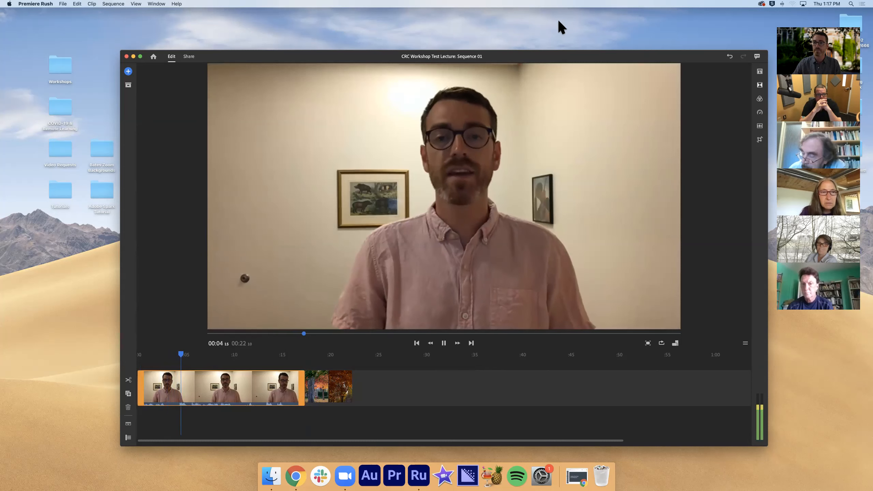
{"action": "key", "text": "space"}
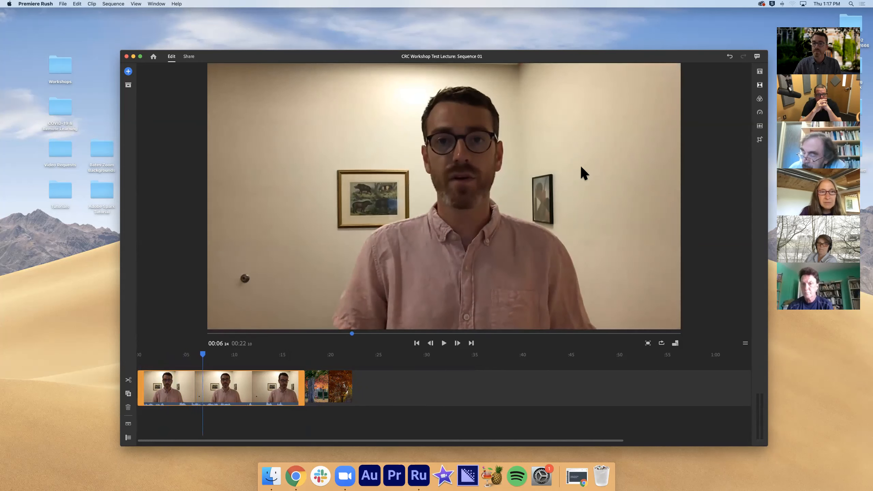
{"action": "left_click", "coordinate": [186, 354]}
{"action": "left_click", "coordinate": [205, 355]}
{"action": "key", "text": "space"}
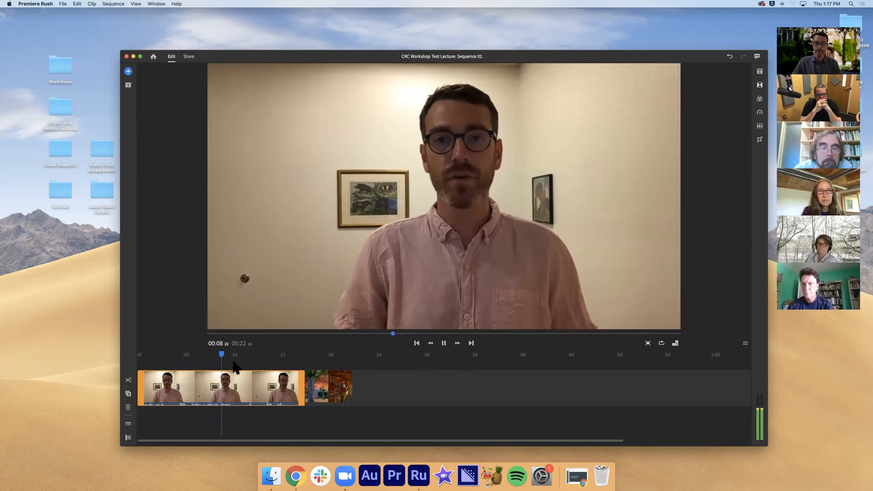
{"action": "key", "text": "space"}
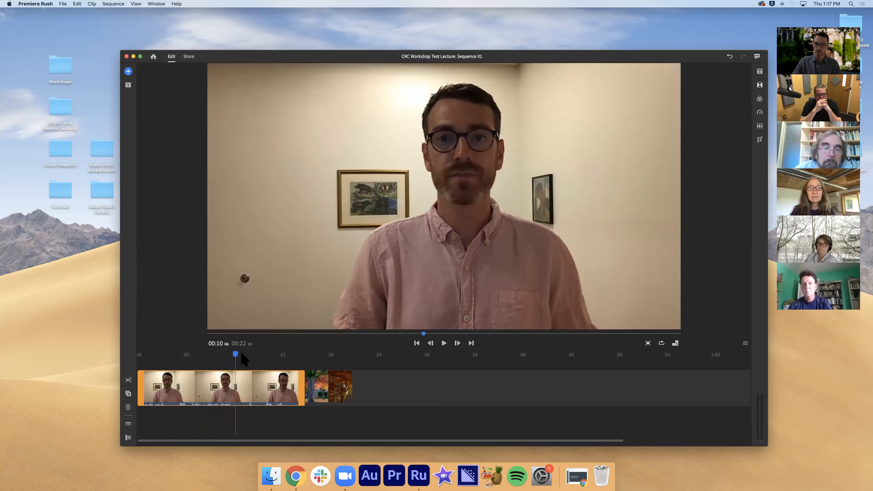
{"action": "left_click_drag", "start_coordinate": [236, 356], "coordinate": [193, 357]}
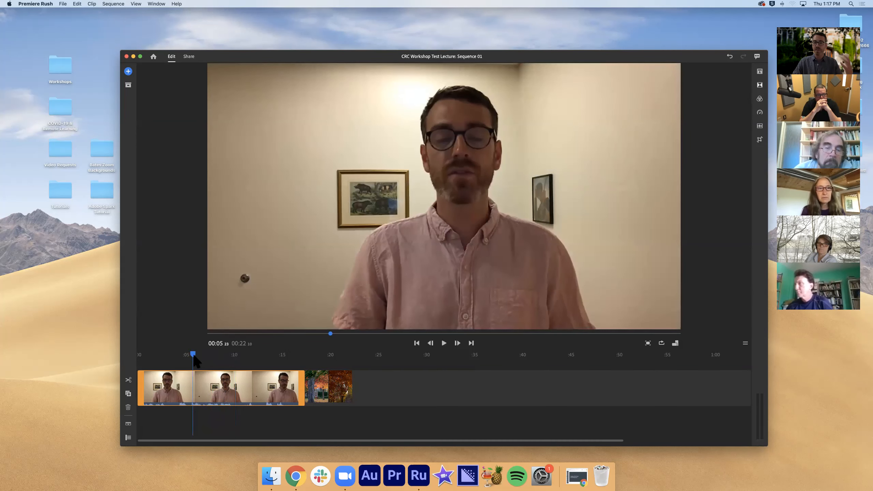
{"action": "left_click_drag", "start_coordinate": [193, 357], "coordinate": [135, 354]}
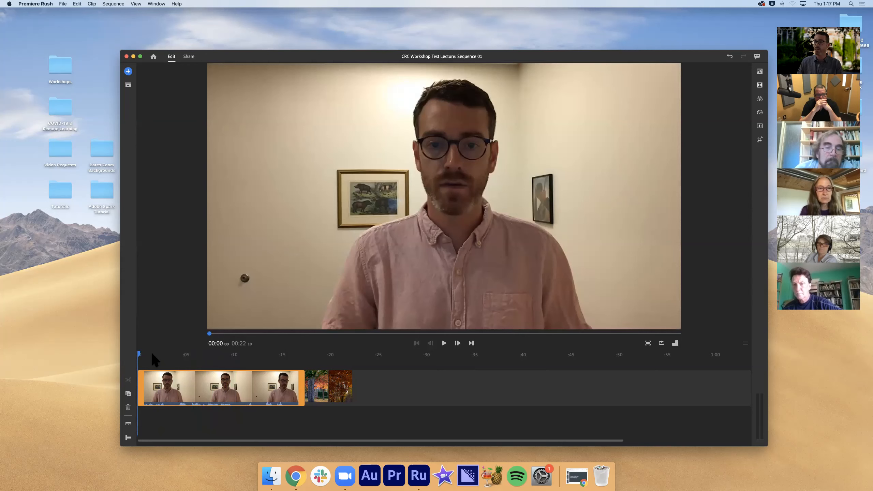
Play the lecture clip from the start and preview the two chapel image clips that follow it
{"action": "key", "text": "space"}
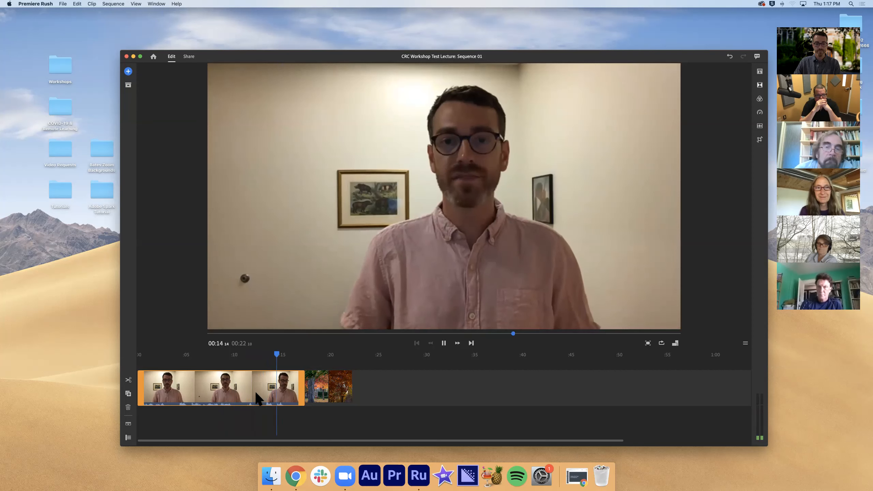
{"action": "key", "text": "space"}
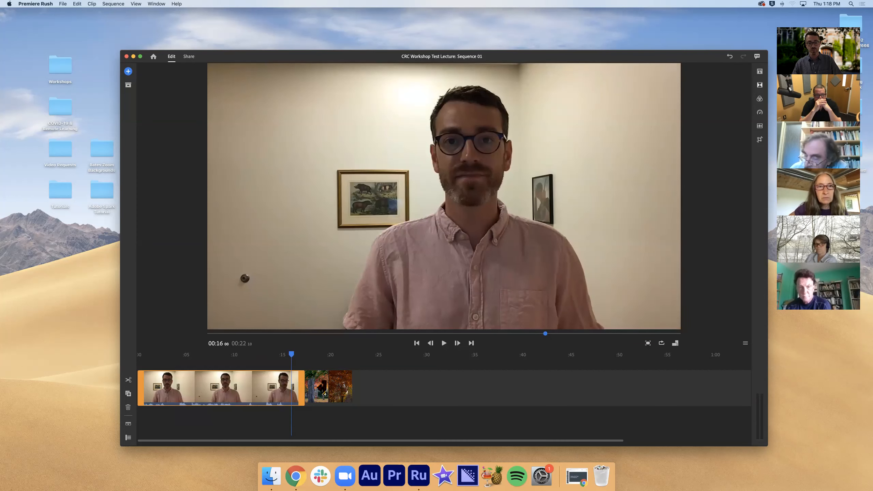
{"action": "left_click", "coordinate": [319, 391]}
{"action": "left_click", "coordinate": [339, 393]}
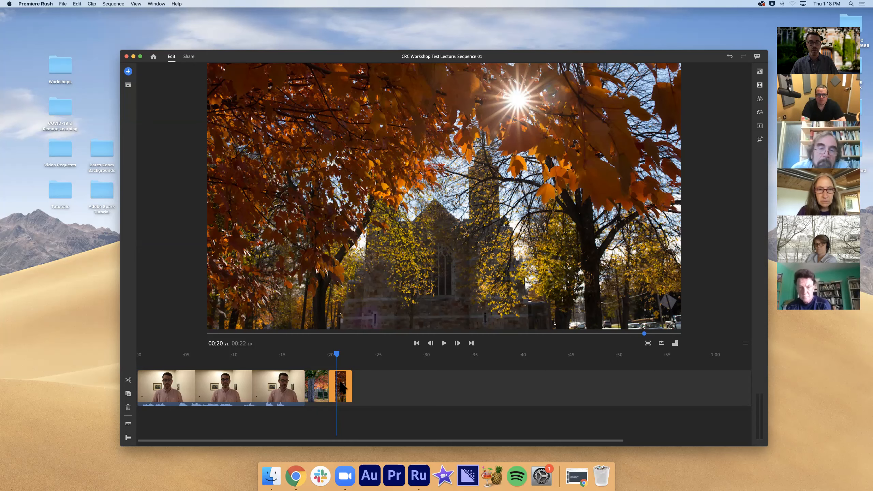
Trim about 4 seconds off the start of the lecture clip and play the new opening
{"action": "left_click", "coordinate": [144, 381]}
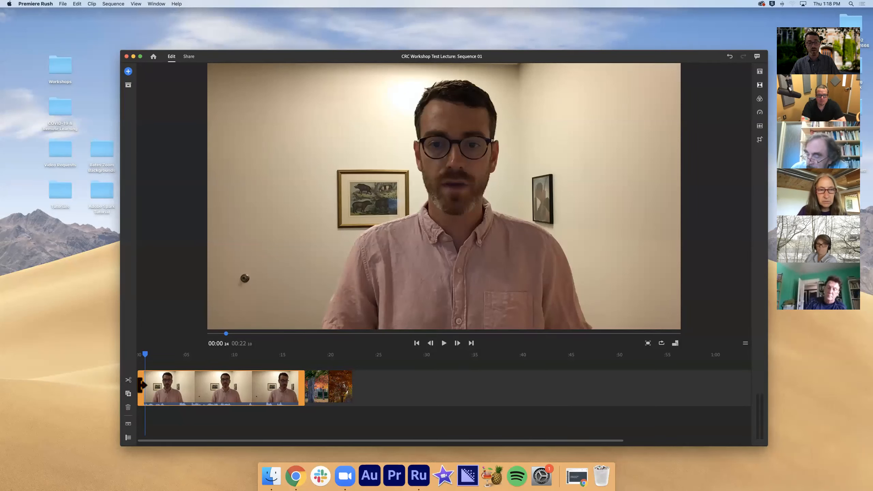
{"action": "left_click_drag", "start_coordinate": [143, 385], "coordinate": [181, 388]}
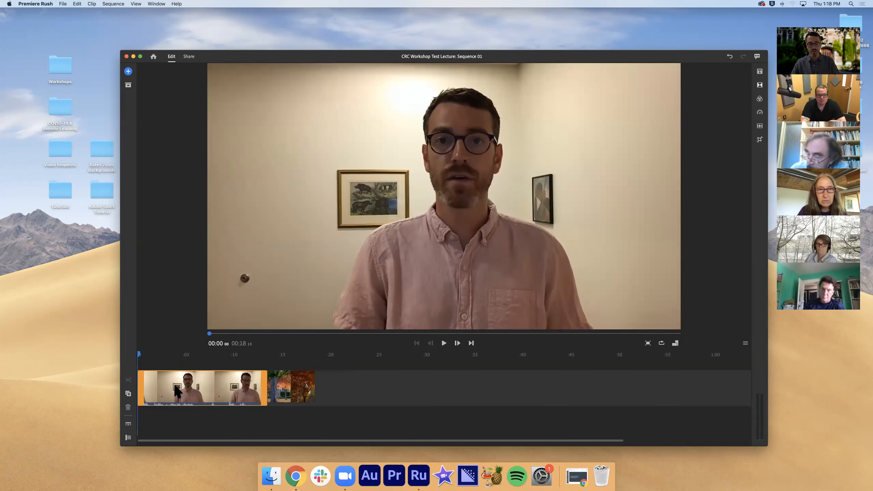
{"action": "key", "text": "space"}
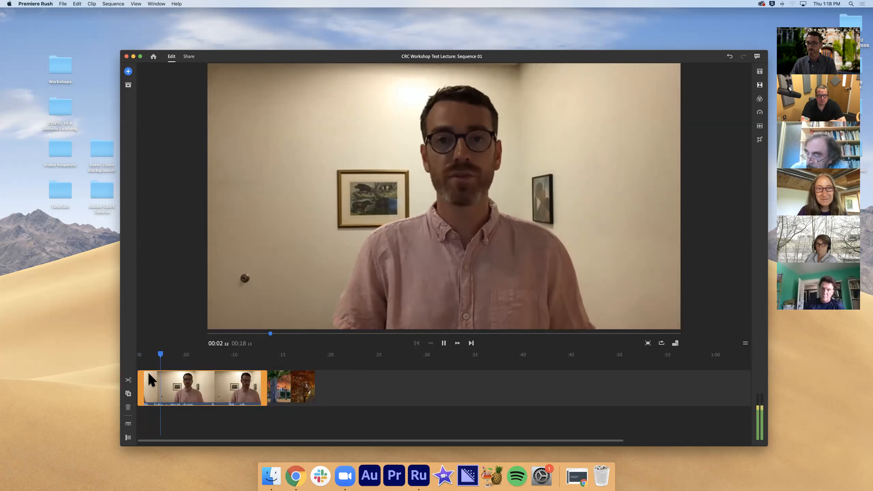
{"action": "key", "text": "space"}
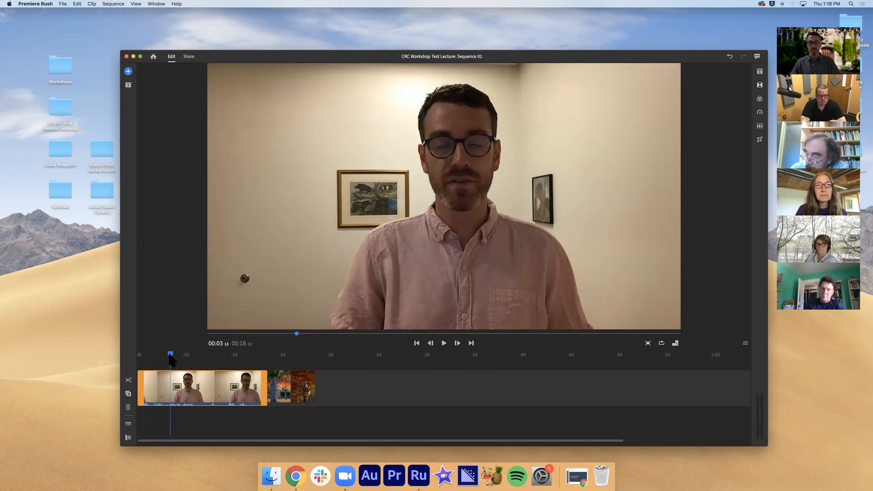
Position the playhead at 00:07:02, where the speaker looks down, and split the lecture clip there
{"action": "left_click_drag", "start_coordinate": [170, 355], "coordinate": [179, 356]}
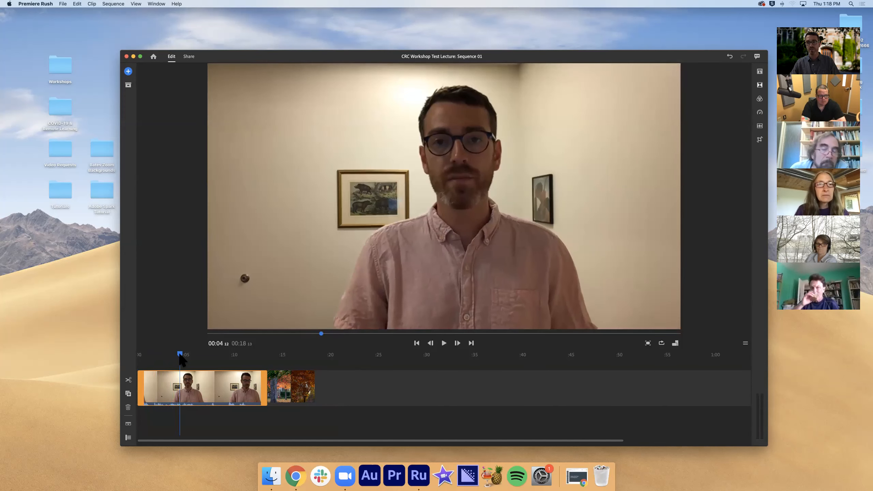
{"action": "left_click_drag", "start_coordinate": [180, 360], "coordinate": [193, 361]}
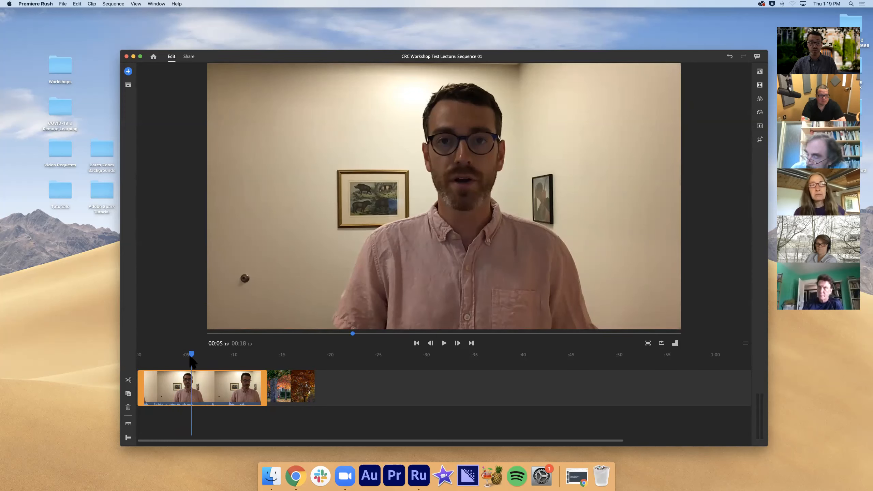
{"action": "left_click_drag", "start_coordinate": [190, 354], "coordinate": [196, 355]}
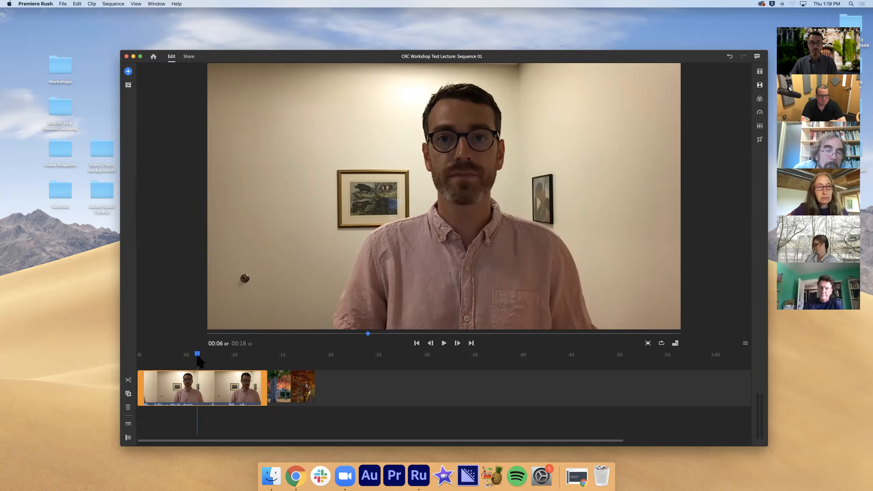
{"action": "left_click_drag", "start_coordinate": [198, 358], "coordinate": [206, 357]}
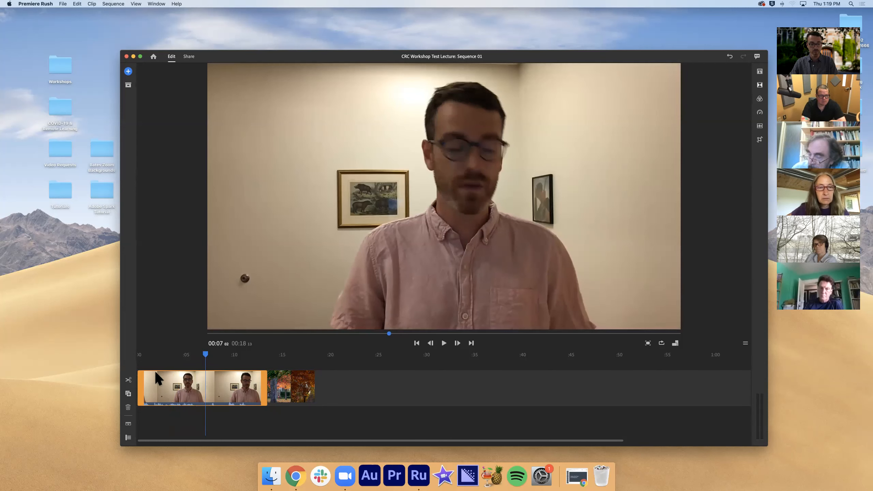
{"action": "left_click", "coordinate": [131, 380]}
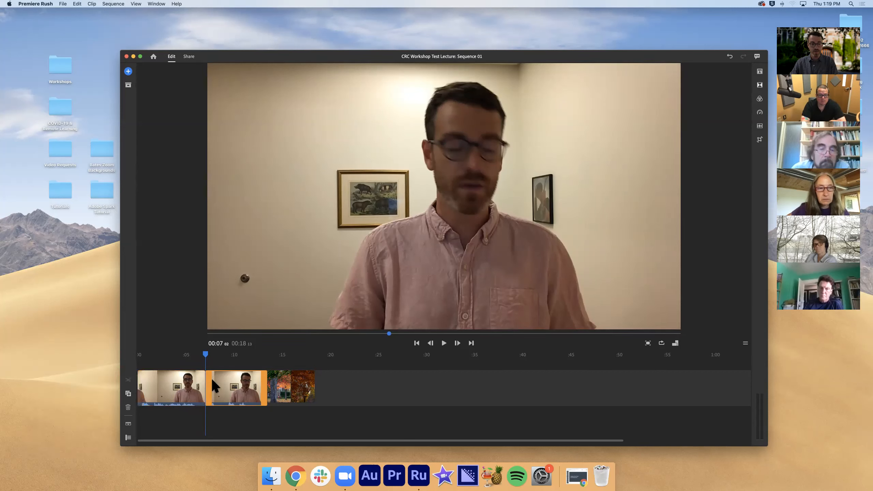
Move the second part of the split lecture clip behind the two images, return the playhead to the start and select the first part
{"action": "left_click", "coordinate": [194, 379]}
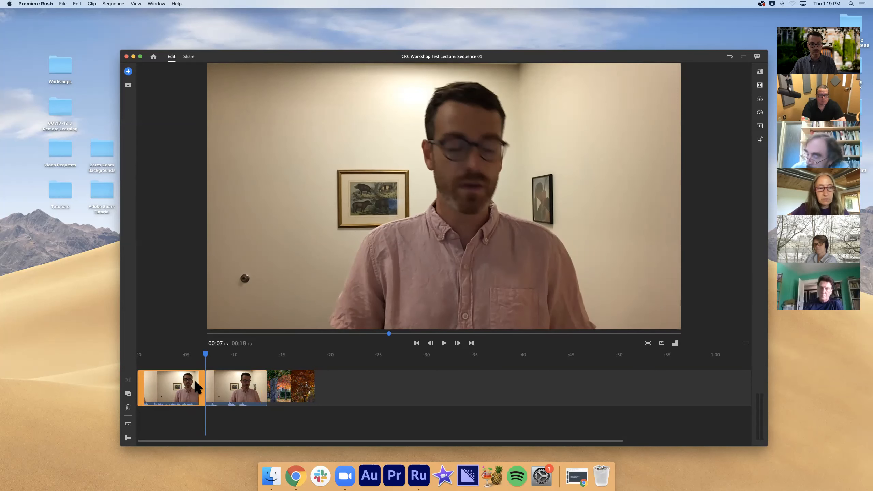
{"action": "left_click", "coordinate": [235, 384]}
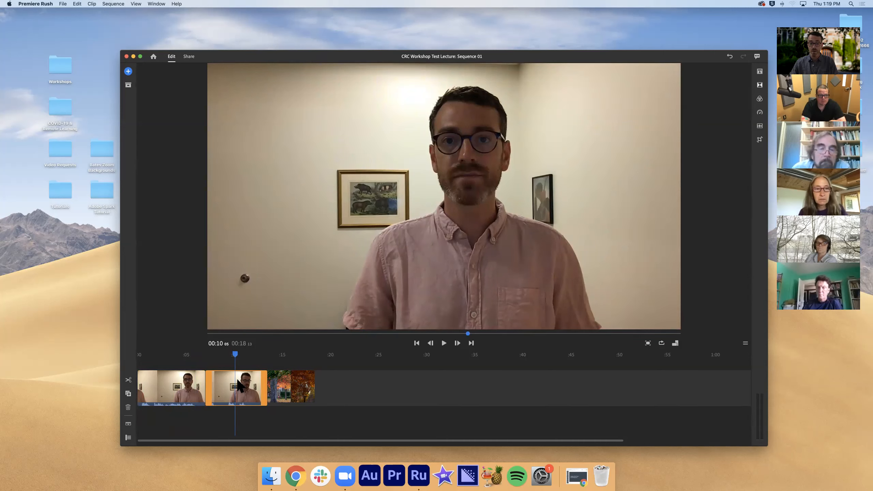
{"action": "left_click_drag", "start_coordinate": [236, 381], "coordinate": [274, 382]}
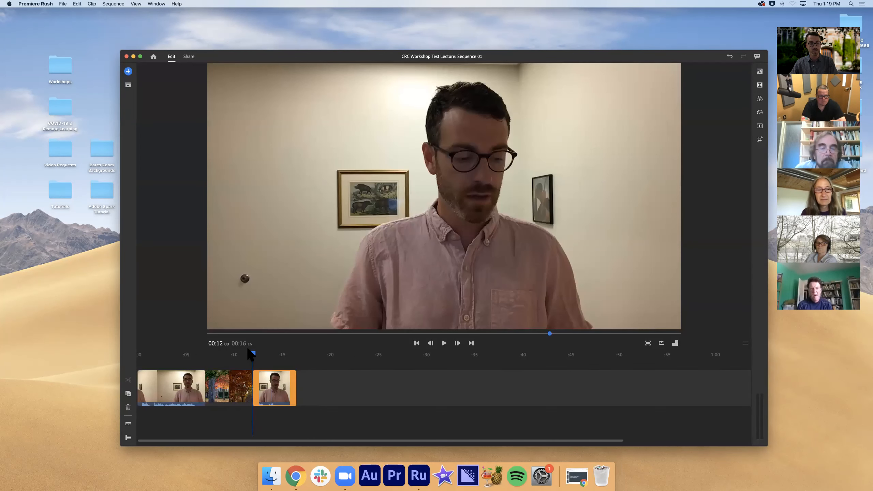
{"action": "left_click_drag", "start_coordinate": [242, 356], "coordinate": [138, 352]}
{"action": "left_click", "coordinate": [188, 372]}
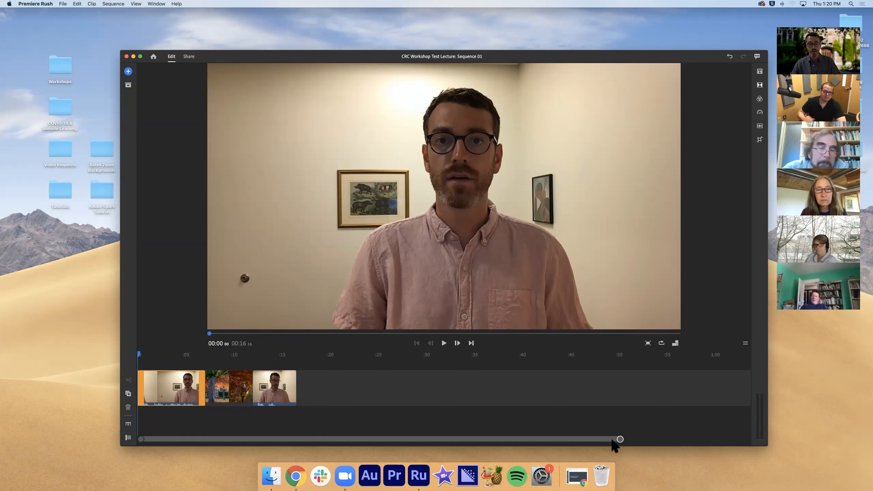
Zoom in on the timeline so the clips fill most of its width and expand the audio to show larger waveforms
{"action": "scroll", "coordinate": [605, 445], "scroll_direction": "right", "scroll_amount": 2}
{"action": "scroll", "coordinate": [595, 445], "scroll_direction": "left", "scroll_amount": 2}
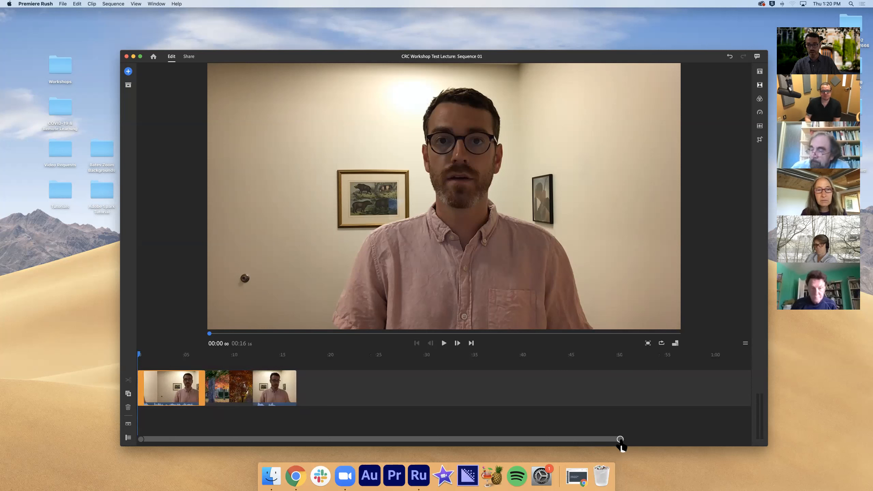
{"action": "left_click_drag", "start_coordinate": [621, 440], "coordinate": [562, 445]}
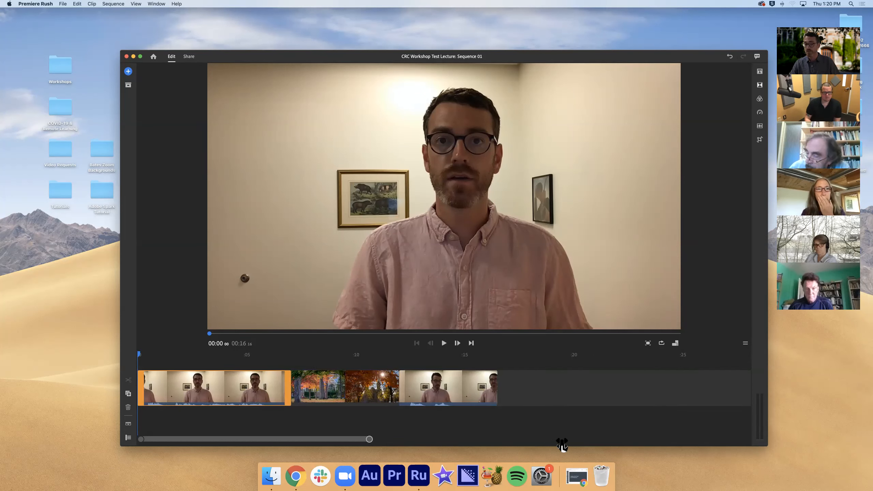
{"action": "left_click_drag", "start_coordinate": [562, 445], "coordinate": [557, 443]}
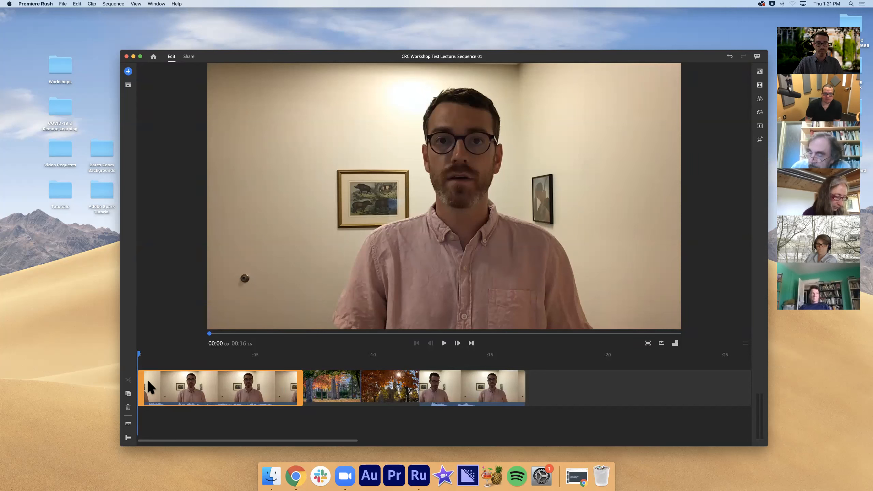
{"action": "scroll", "coordinate": [144, 399], "scroll_direction": "right", "scroll_amount": 2}
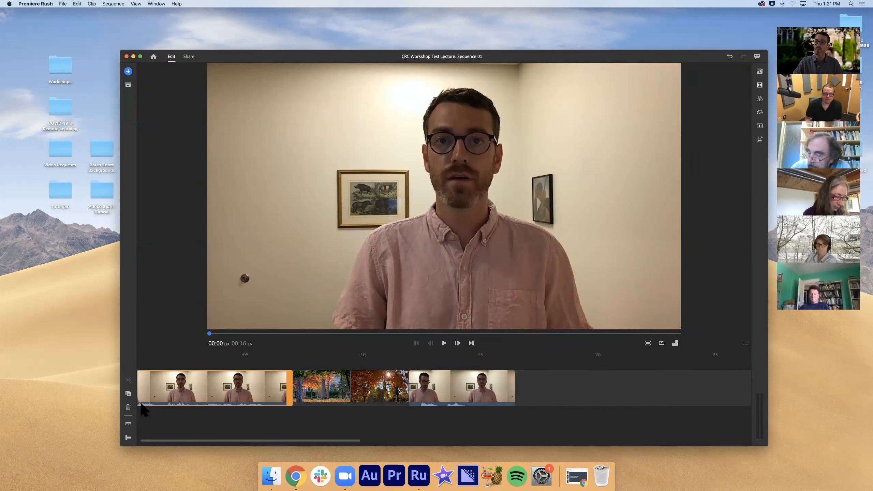
{"action": "left_click", "coordinate": [128, 424]}
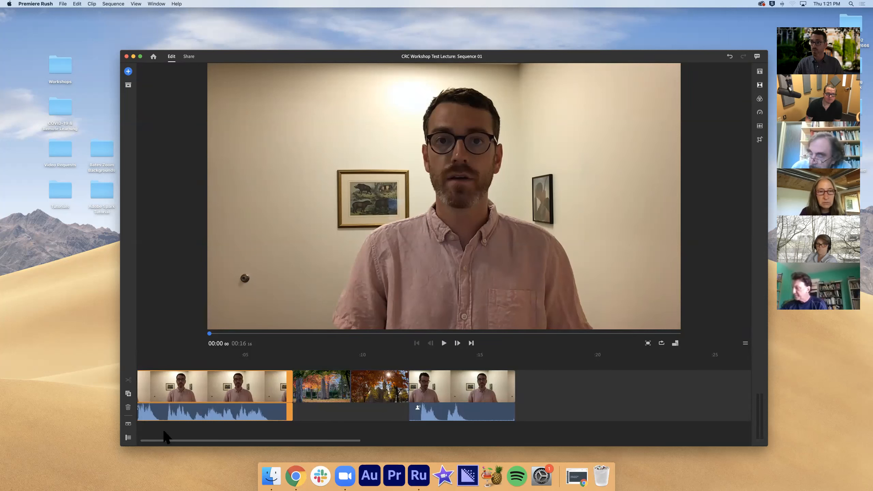
Trim a fraction of a second off the start of the last lecture clip and play the result
{"action": "left_click", "coordinate": [397, 361]}
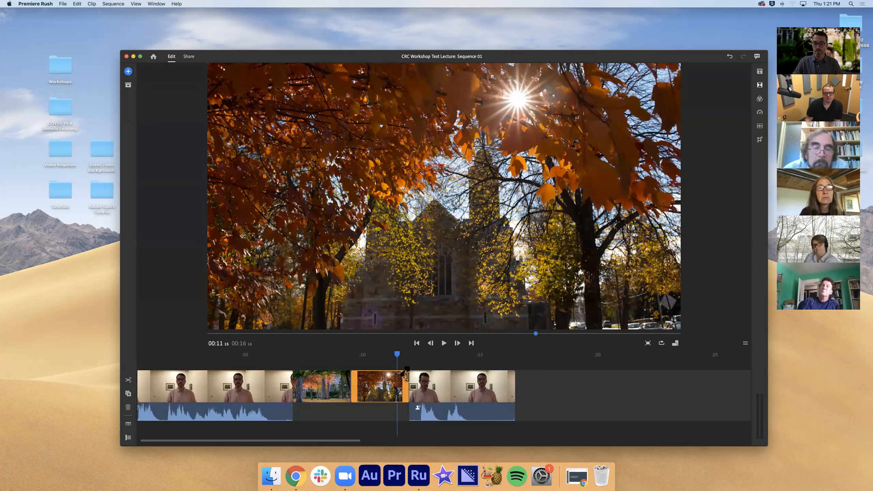
{"action": "mouse_move", "coordinate": [400, 354]}
{"action": "left_mouse_down"}
{"action": "mouse_move", "coordinate": [411, 355]}
{"action": "mouse_move", "coordinate": [392, 357]}
{"action": "left_mouse_up"}
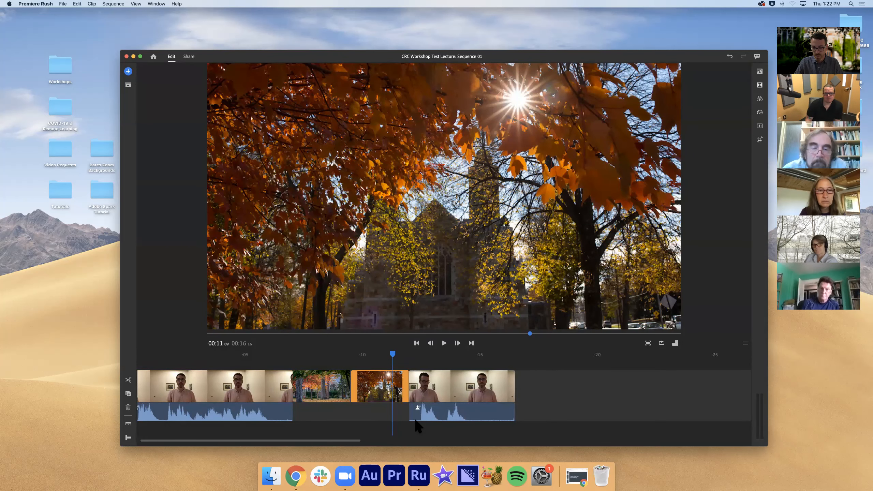
{"action": "left_click_drag", "start_coordinate": [414, 380], "coordinate": [421, 380]}
{"action": "key", "text": "space"}
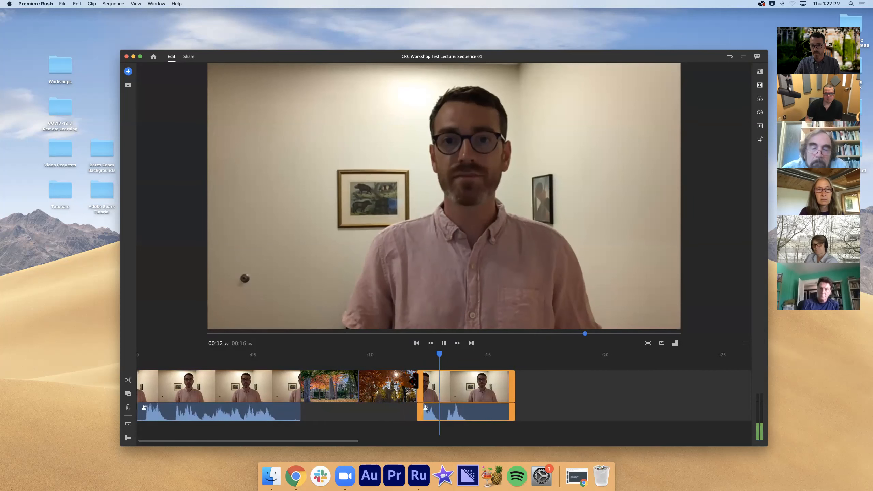
{"action": "key", "text": "space"}
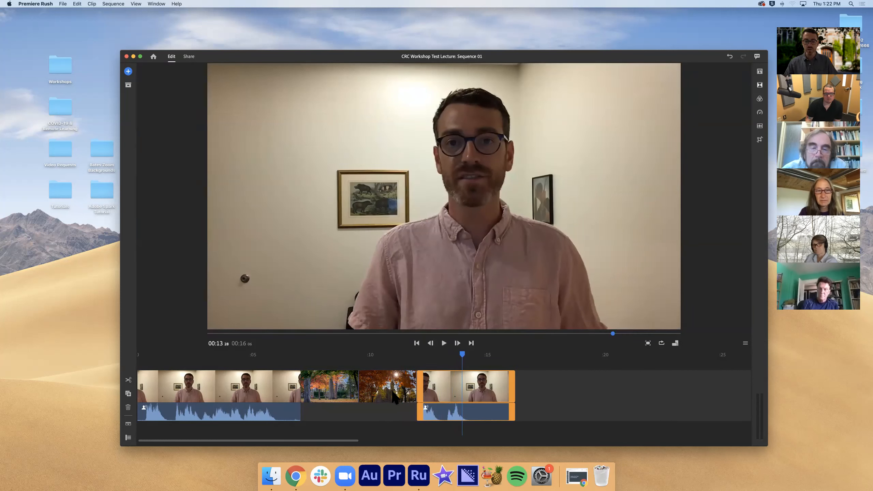
Extend the first chapel image clip to about 6.5 seconds and the second, fall chapel image to about 5.7 seconds
{"action": "left_click_drag", "start_coordinate": [432, 356], "coordinate": [256, 370]}
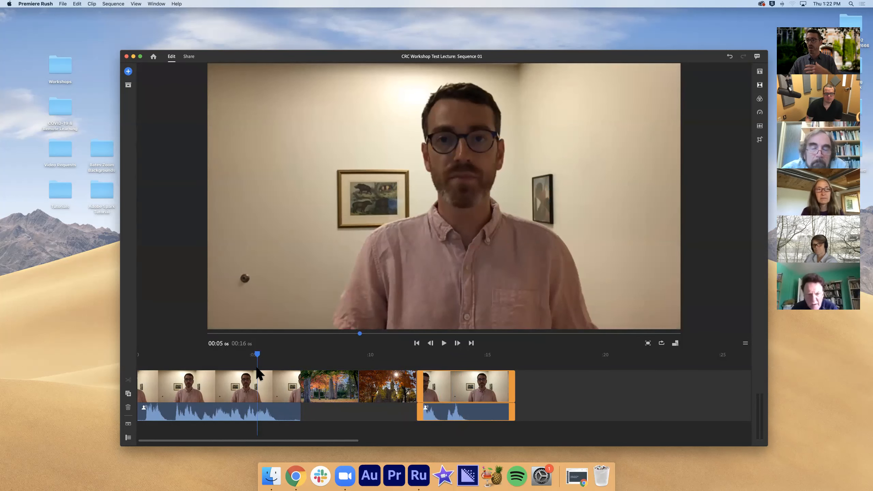
{"action": "key", "text": "Right"}
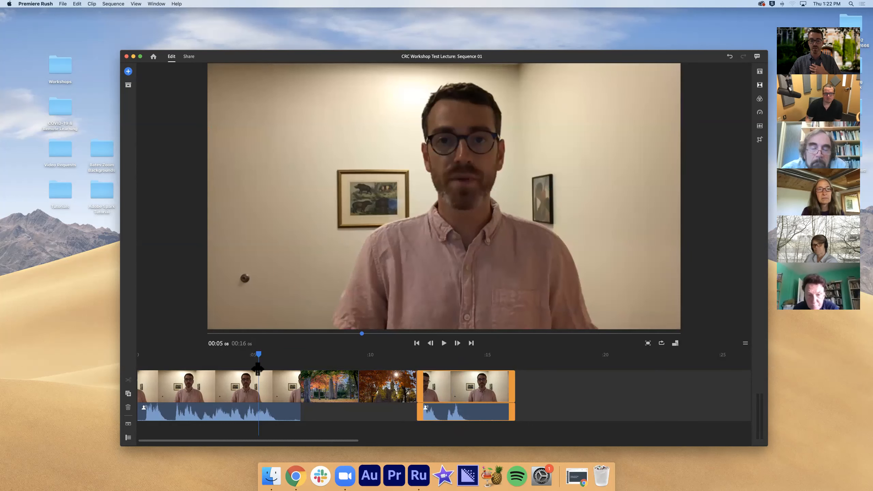
{"action": "left_click", "coordinate": [258, 374]}
{"action": "left_click", "coordinate": [339, 379]}
{"action": "left_click_drag", "start_coordinate": [358, 381], "coordinate": [450, 382]}
{"action": "left_click_drag", "start_coordinate": [504, 383], "coordinate": [581, 387]}
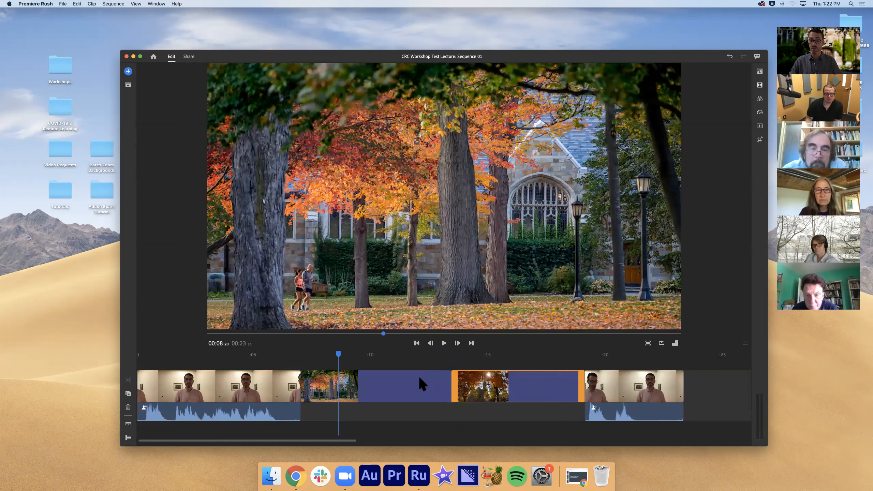
Place the playhead at about 9 seconds over the first chapel image and add a voiceover track to the timeline
{"action": "left_click", "coordinate": [349, 355]}
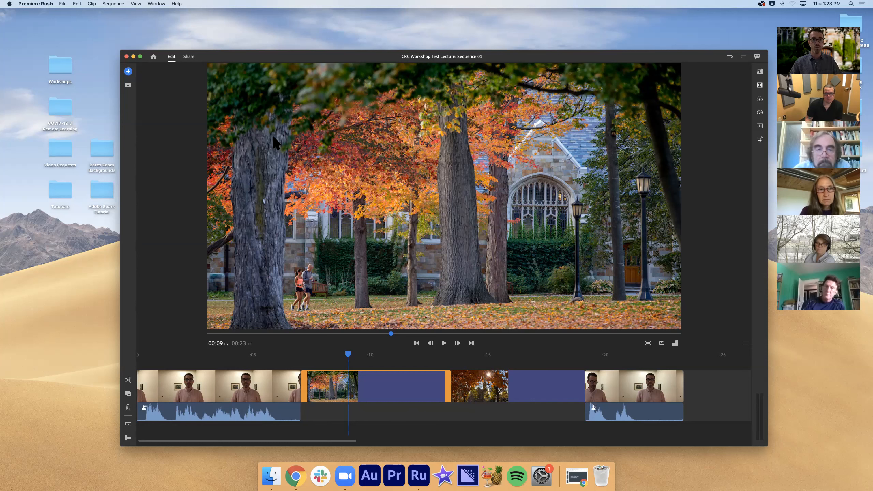
{"action": "left_click", "coordinate": [128, 71]}
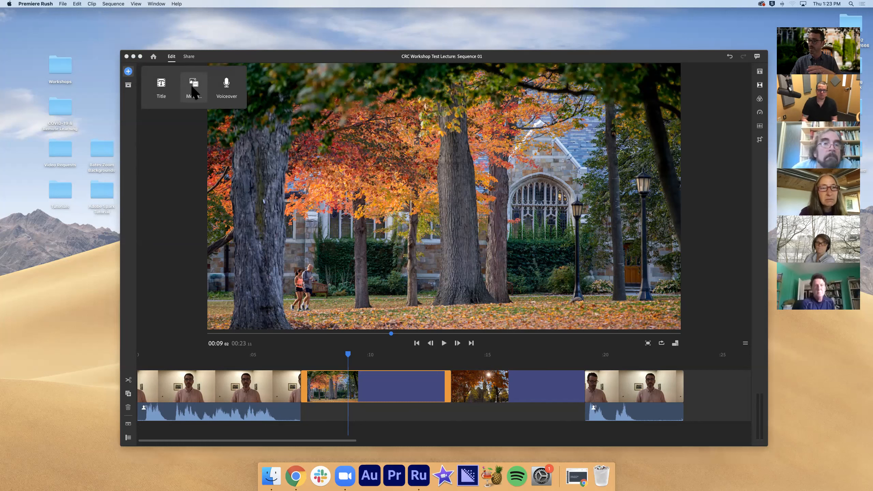
{"action": "left_click", "coordinate": [226, 90]}
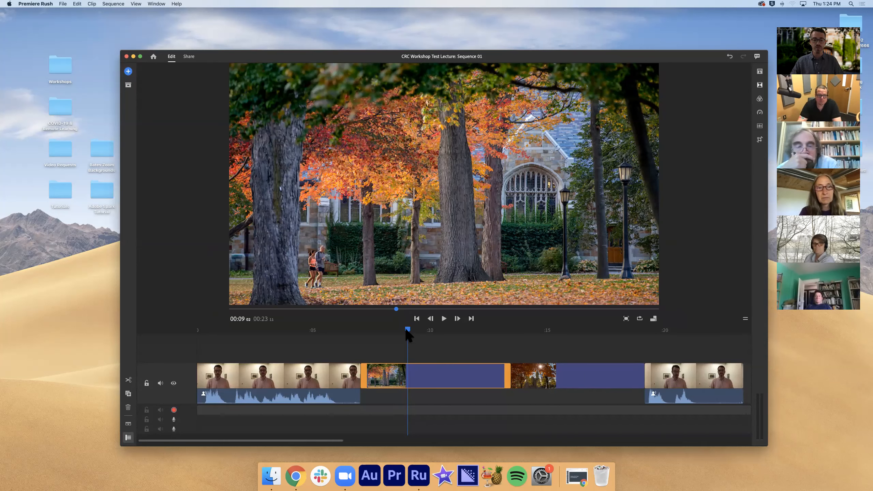
Record a voiceover of about 7.7 seconds, starting just after the beginning of the first chapel image
{"action": "left_click_drag", "start_coordinate": [408, 330], "coordinate": [388, 332]}
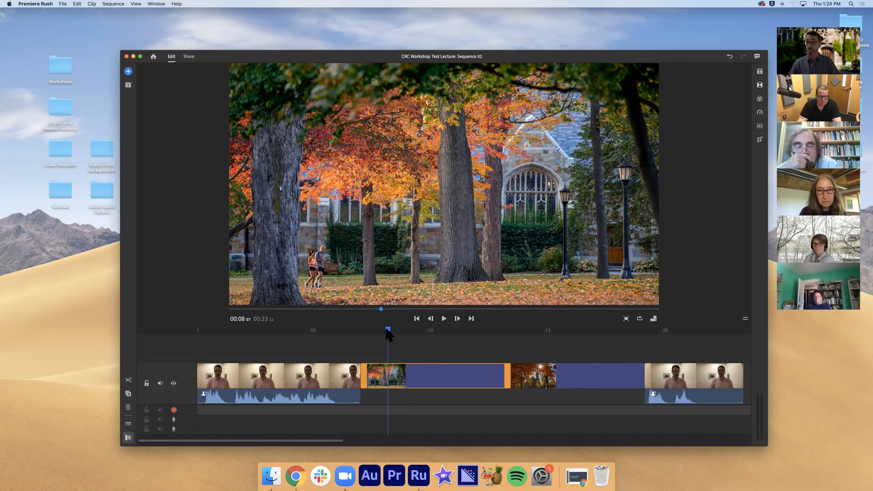
{"action": "left_click_drag", "start_coordinate": [386, 331], "coordinate": [383, 331]}
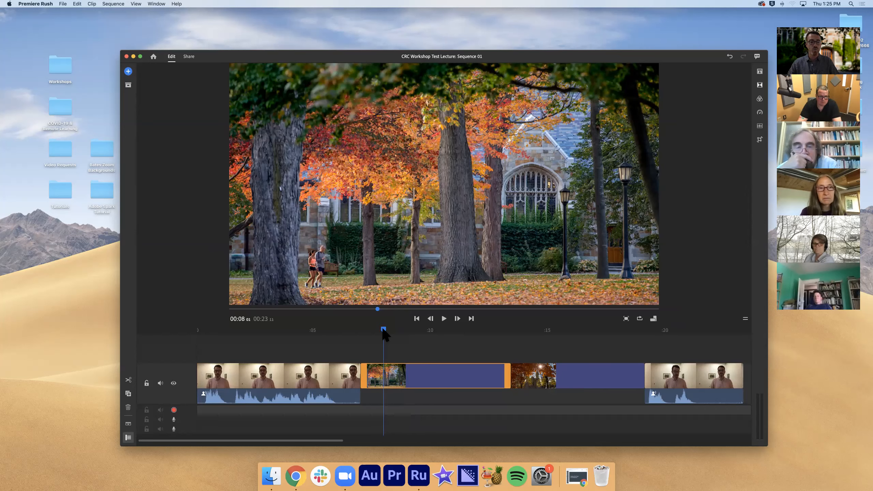
{"action": "left_click_drag", "start_coordinate": [383, 331], "coordinate": [375, 331]}
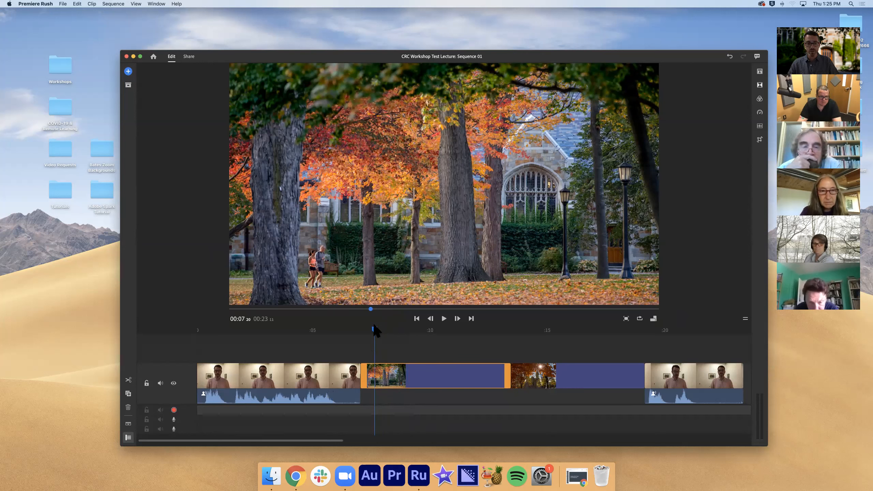
{"action": "left_click_drag", "start_coordinate": [375, 331], "coordinate": [374, 331]}
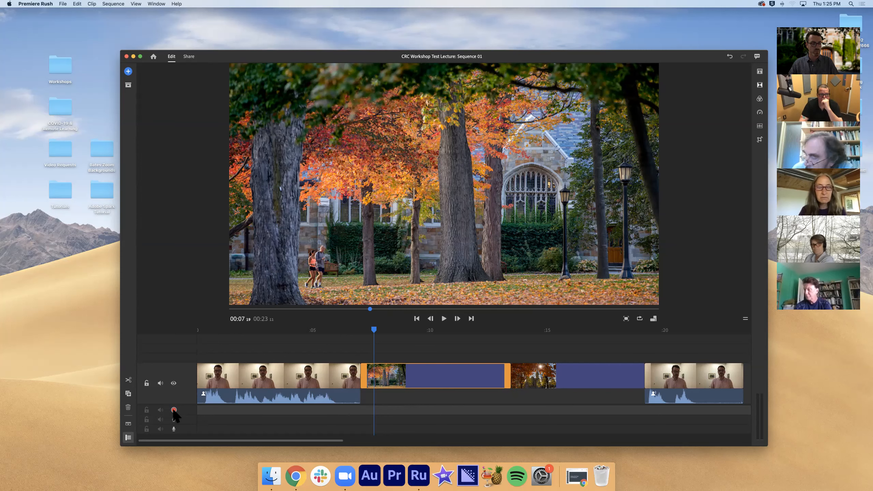
{"action": "left_click", "coordinate": [174, 411]}
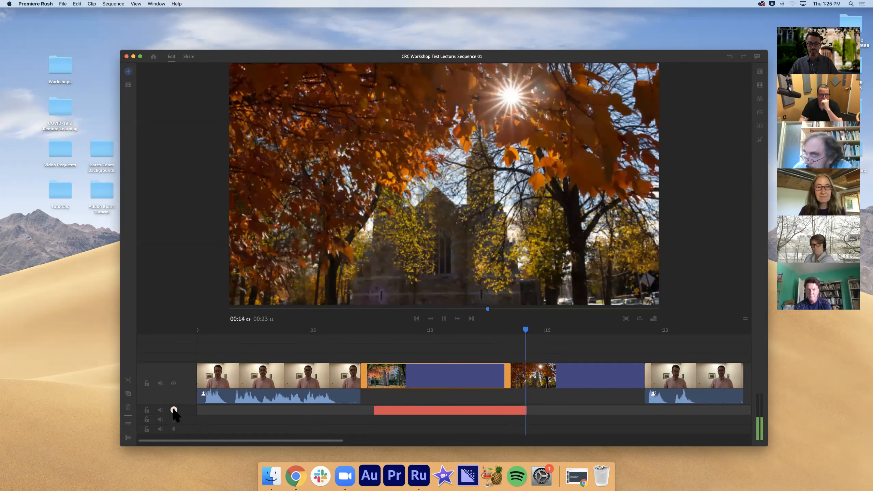
{"action": "left_click", "coordinate": [174, 410]}
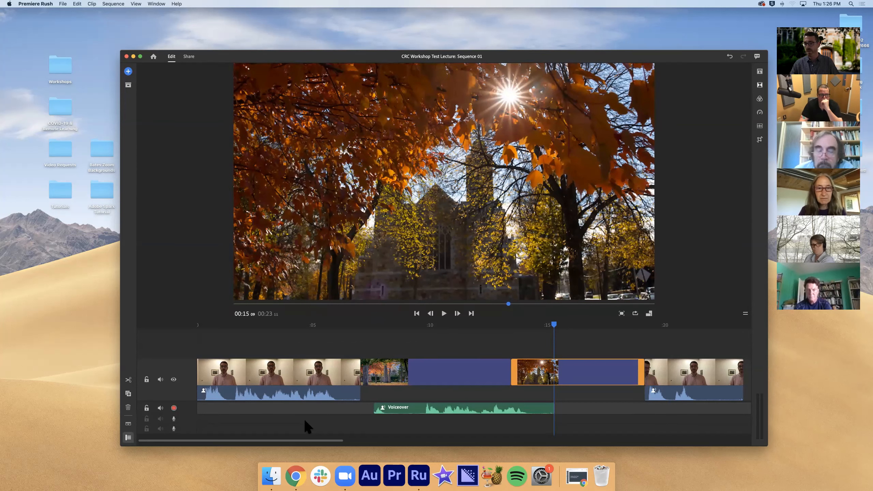
Play back the voiceover, trim about 1.7 seconds off its silent start and shift it to begin at about 9.7 seconds
{"action": "left_click_drag", "start_coordinate": [554, 324], "coordinate": [417, 336]}
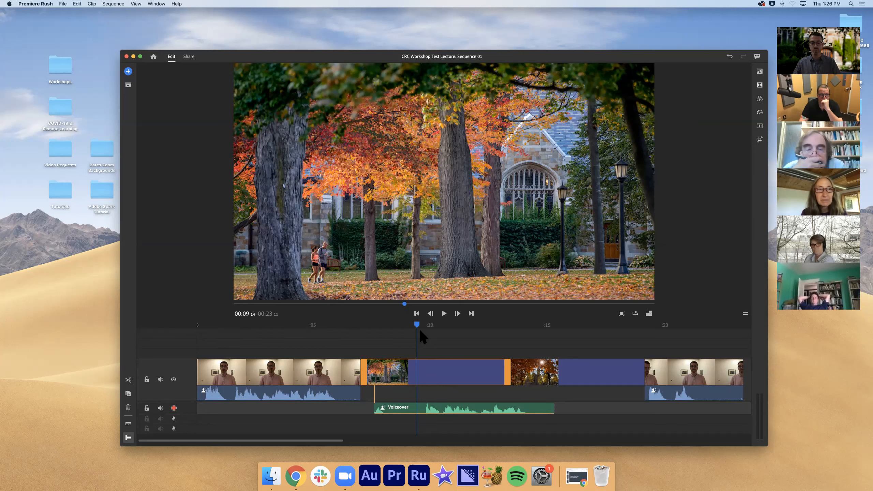
{"action": "key", "text": "space"}
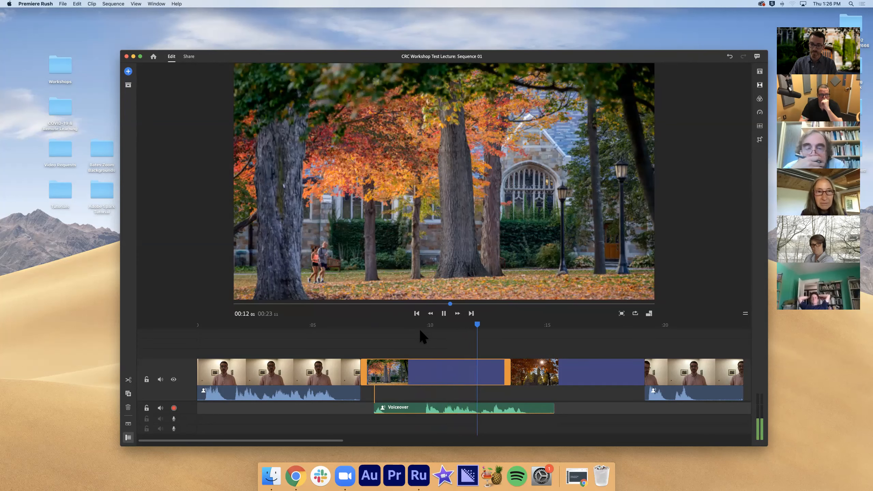
{"action": "key", "text": "space"}
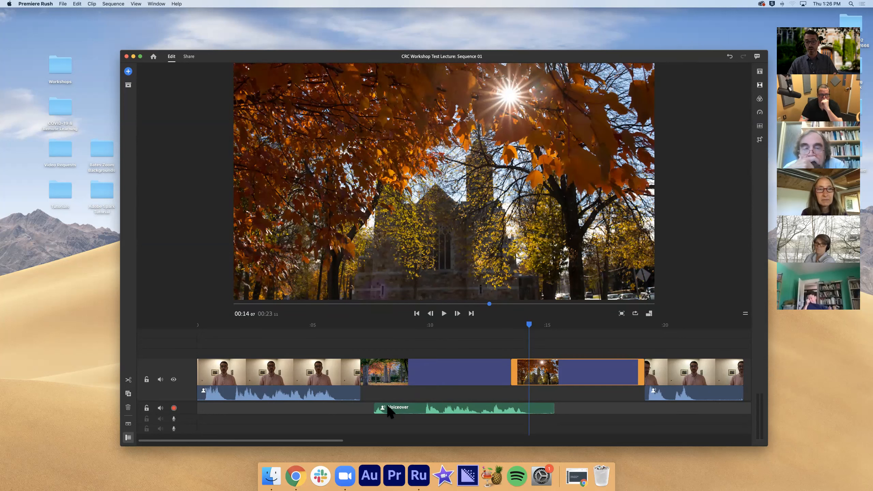
{"action": "left_click", "coordinate": [412, 407]}
{"action": "mouse_move", "coordinate": [412, 407]}
{"action": "left_mouse_down"}
{"action": "mouse_move", "coordinate": [456, 407]}
{"action": "mouse_move", "coordinate": [410, 408]}
{"action": "mouse_move", "coordinate": [428, 409]}
{"action": "left_mouse_up"}
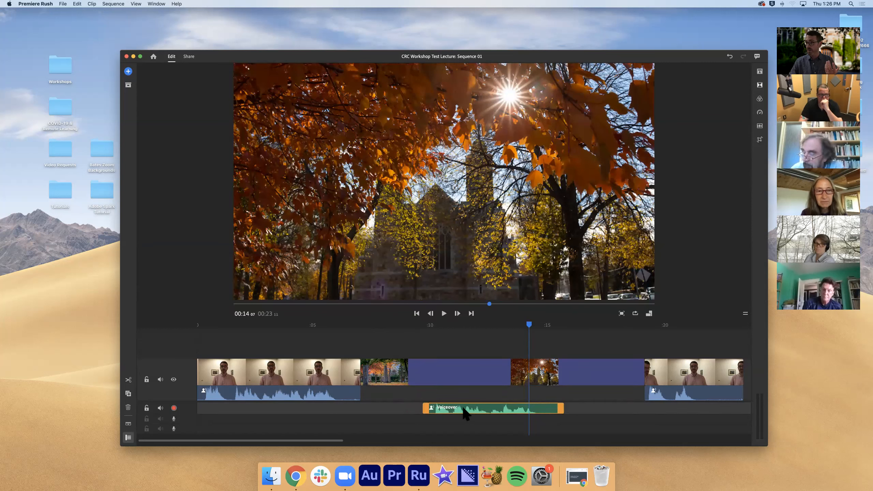
Split the voiceover at 12:17 and undo the split
{"action": "left_click_drag", "start_coordinate": [529, 325], "coordinate": [491, 329]}
{"action": "left_click", "coordinate": [128, 380]}
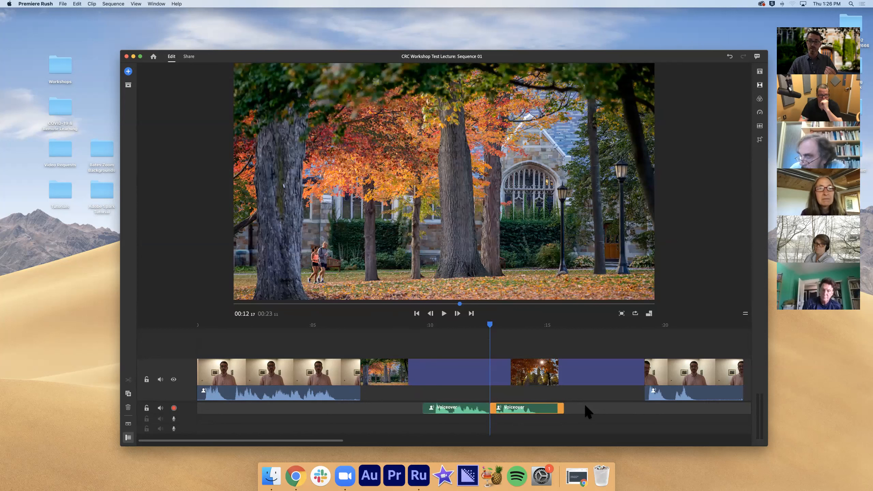
{"action": "left_click", "coordinate": [78, 5]}
{"action": "left_click", "coordinate": [82, 12]}
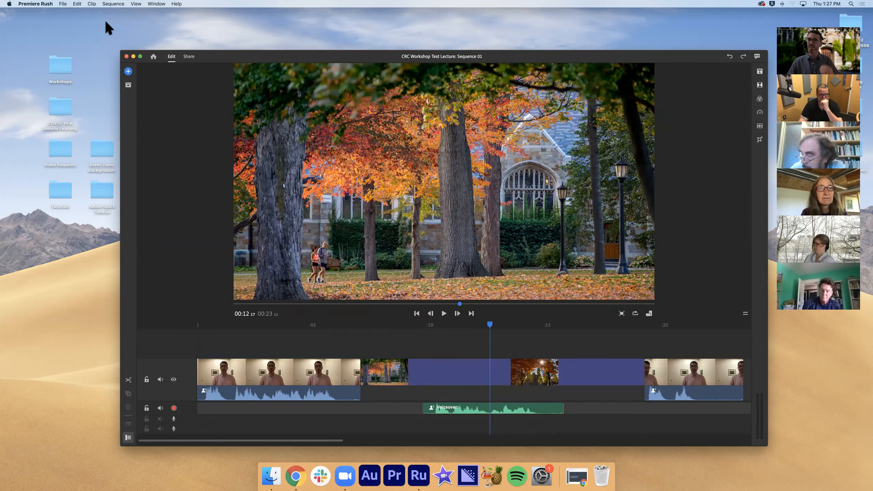
Move the trimmed voiceover earlier so it begins near the start of the first chapel image, at about 7.4 seconds
{"action": "key", "text": "Left"}
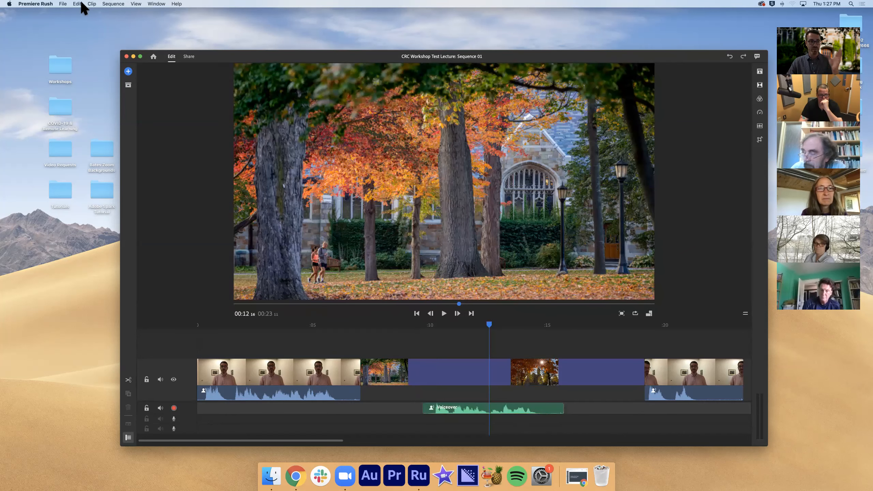
{"action": "key", "text": "d"}
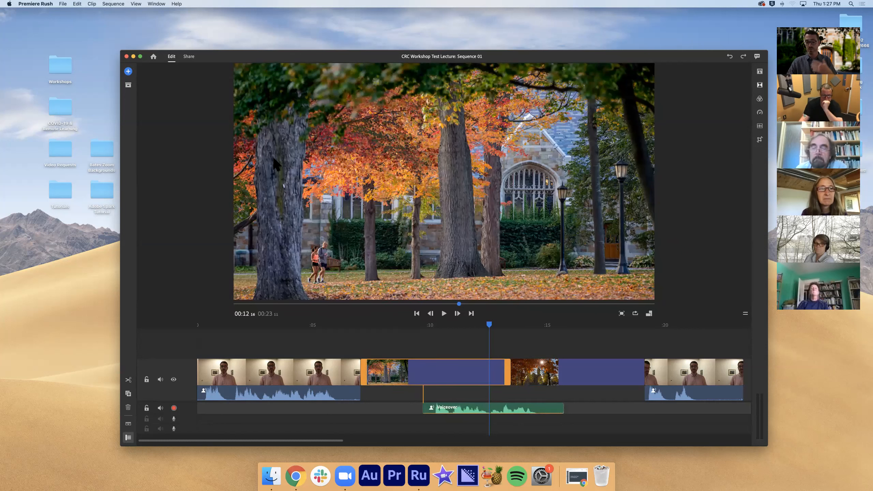
{"action": "left_click_drag", "start_coordinate": [467, 409], "coordinate": [415, 409]}
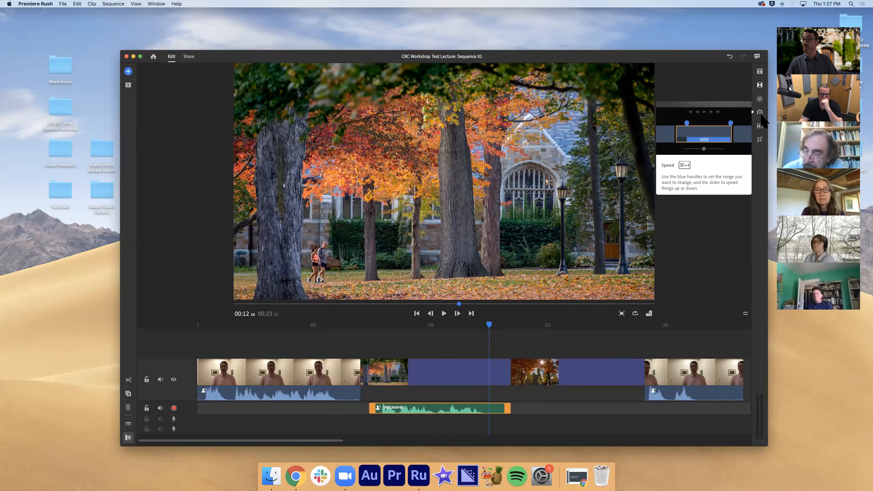
Browse the built-in title styles and insert a Basic Default Title before the first lecture clip
{"action": "left_click", "coordinate": [760, 72]}
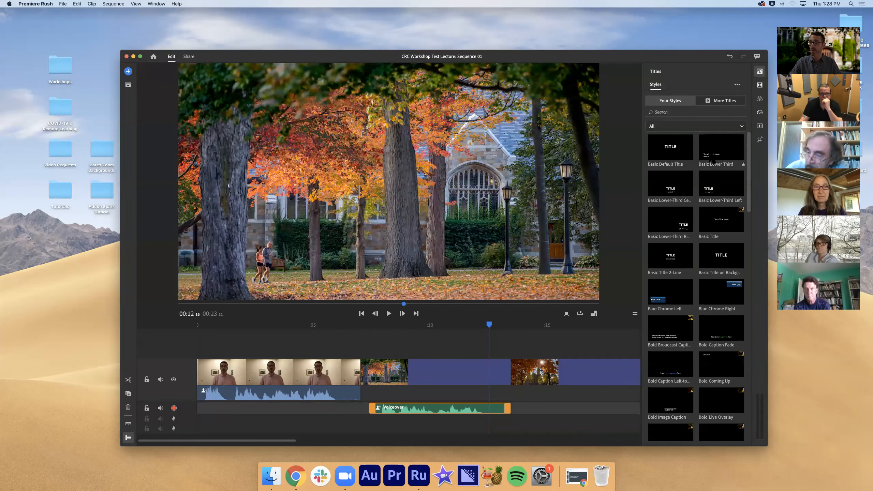
{"action": "scroll", "coordinate": [713, 161], "scroll_direction": "down", "scroll_amount": 8}
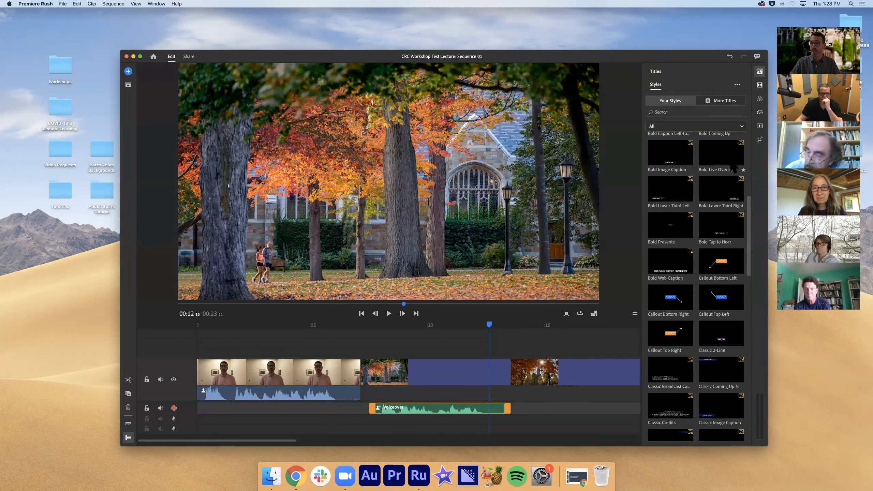
{"action": "scroll", "coordinate": [747, 209], "scroll_direction": "down", "scroll_amount": 3}
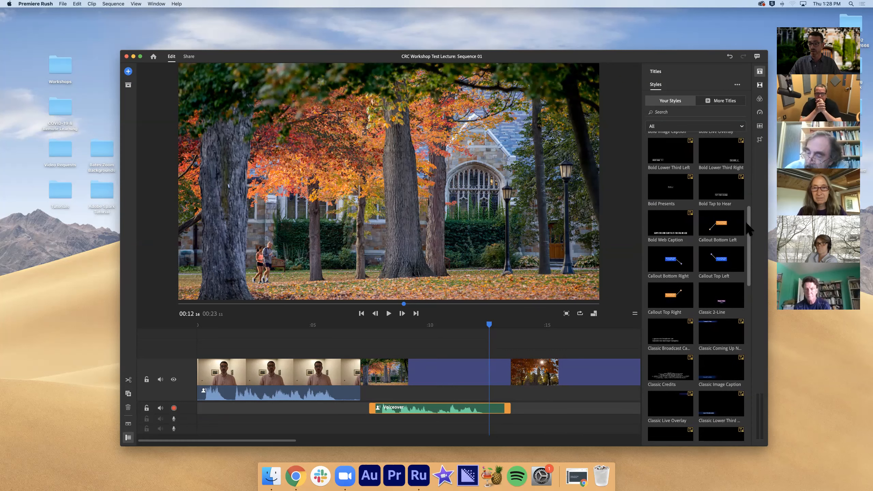
{"action": "scroll", "coordinate": [749, 226], "scroll_direction": "down", "scroll_amount": 5}
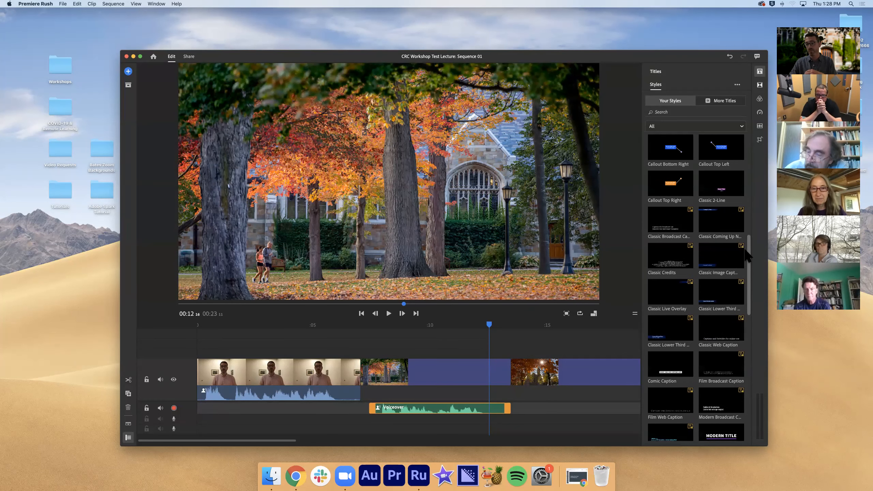
{"action": "left_click_drag", "start_coordinate": [747, 257], "coordinate": [747, 282]}
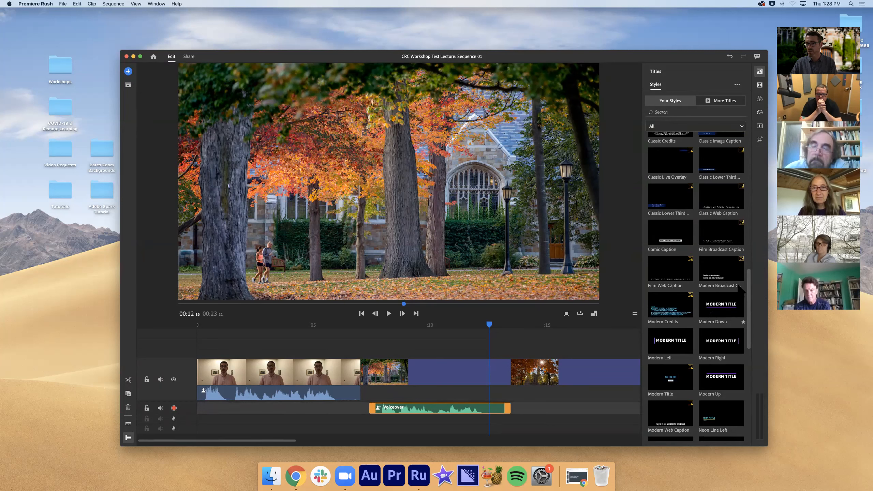
{"action": "left_click_drag", "start_coordinate": [750, 320], "coordinate": [739, 165]}
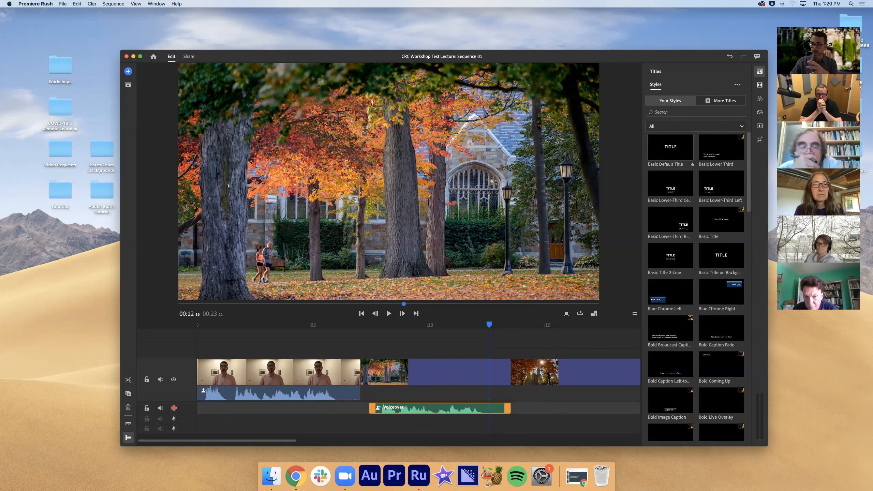
{"action": "left_click_drag", "start_coordinate": [672, 161], "coordinate": [194, 364]}
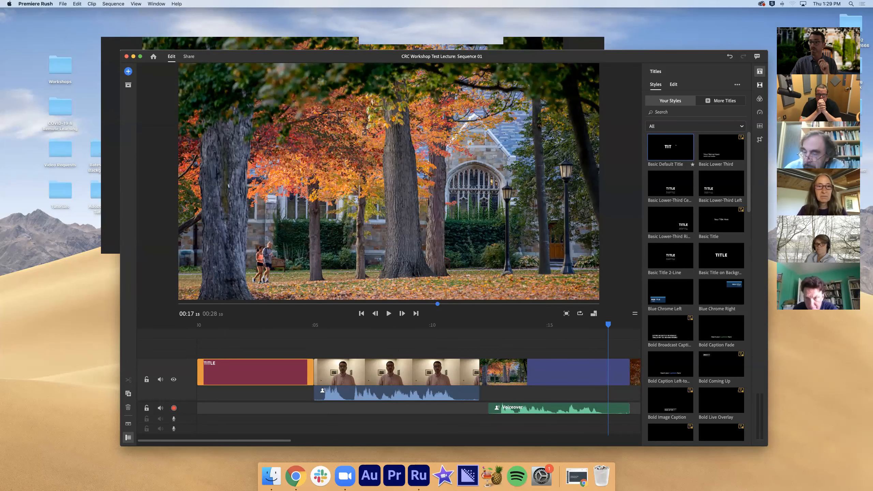
Overlay another Basic Default Title above the first lecture clip, delete it and preview the opening title at about 3 seconds
{"action": "left_click_drag", "start_coordinate": [607, 229], "coordinate": [322, 357]}
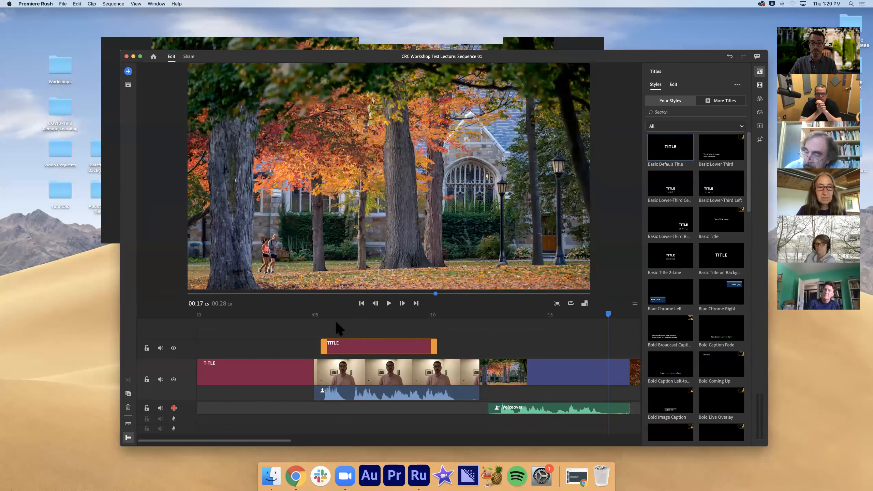
{"action": "left_click", "coordinate": [336, 322]}
{"action": "left_click", "coordinate": [337, 328]}
{"action": "left_click", "coordinate": [365, 344]}
{"action": "key", "text": "Delete"}
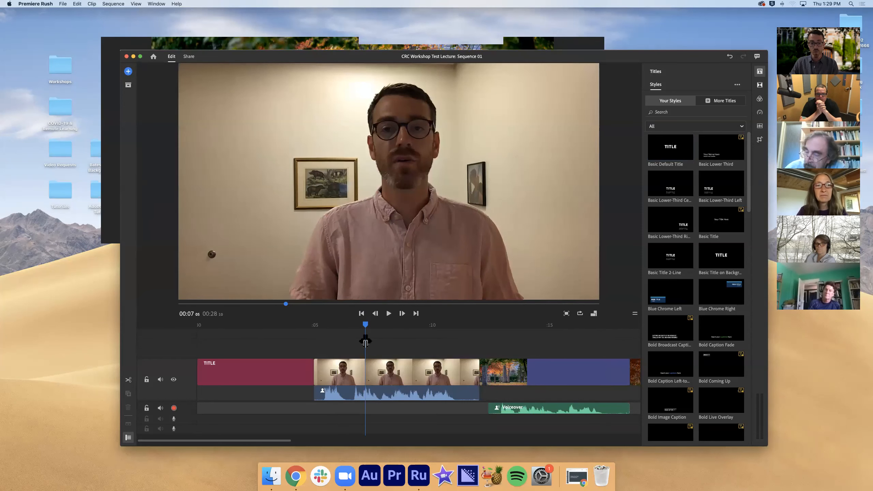
{"action": "left_click_drag", "start_coordinate": [361, 328], "coordinate": [268, 333]}
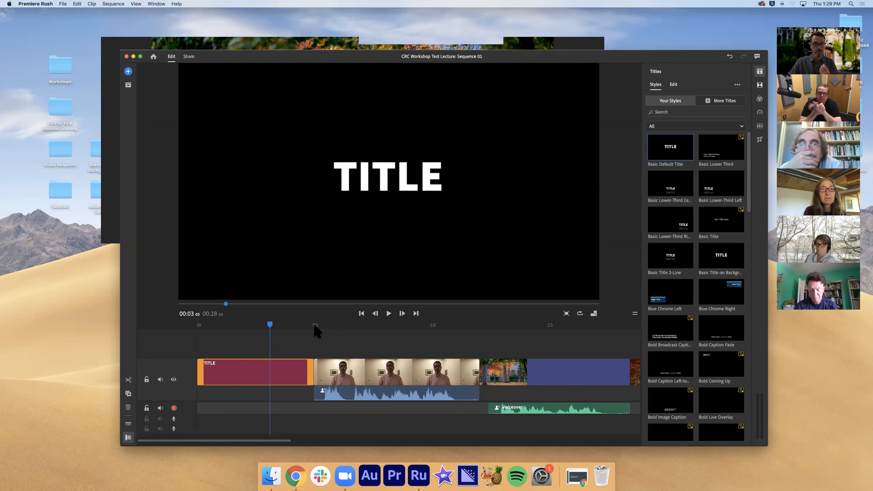
Overlay a Blue Chrome Left title above the first chapel image, check its look and delete it
{"action": "left_click_drag", "start_coordinate": [370, 325], "coordinate": [521, 325]}
{"action": "left_click_drag", "start_coordinate": [643, 307], "coordinate": [498, 354]}
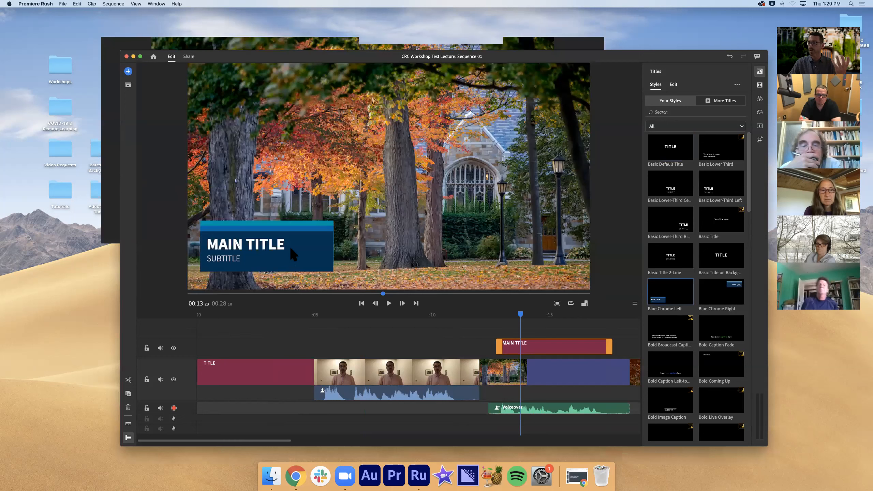
{"action": "left_click", "coordinate": [277, 248]}
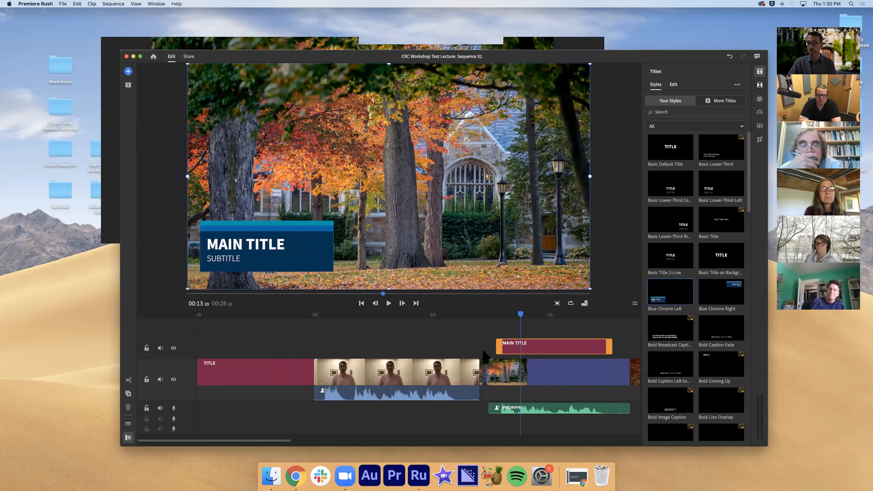
{"action": "left_click", "coordinate": [541, 342]}
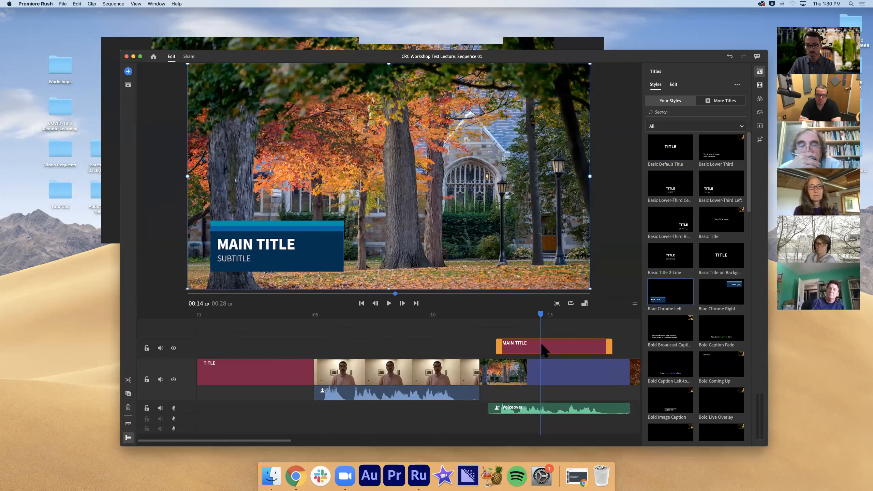
{"action": "key", "text": "Delete"}
Replace the opening title's text with "Intro to Adobe Premiere Rush"
{"action": "left_click", "coordinate": [254, 361]}
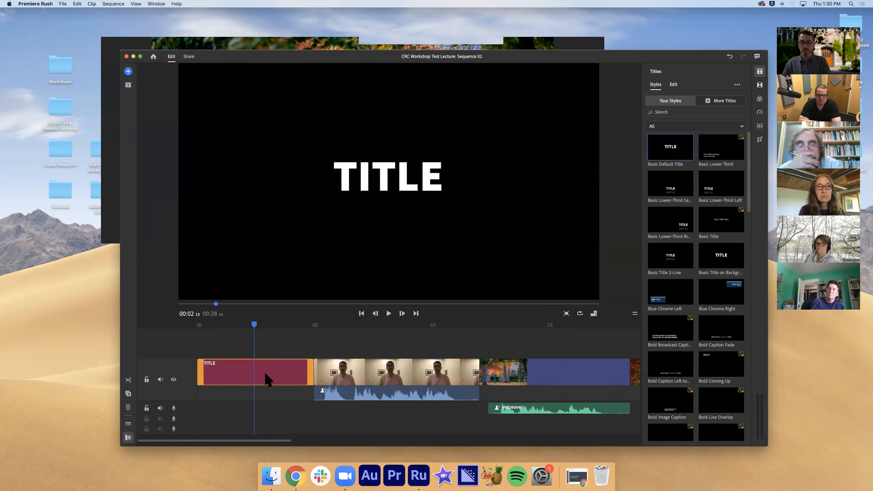
{"action": "double_click", "coordinate": [384, 176]}
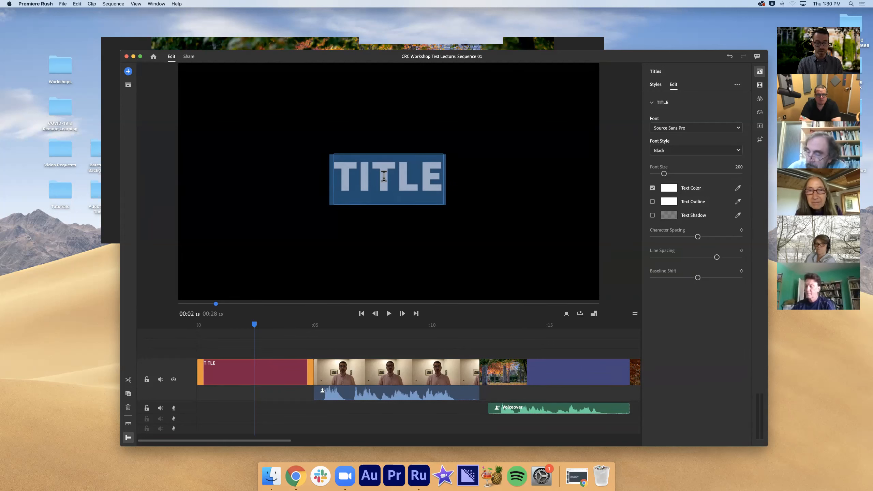
{"action": "type", "text": "Intro to Adobe Premi"}
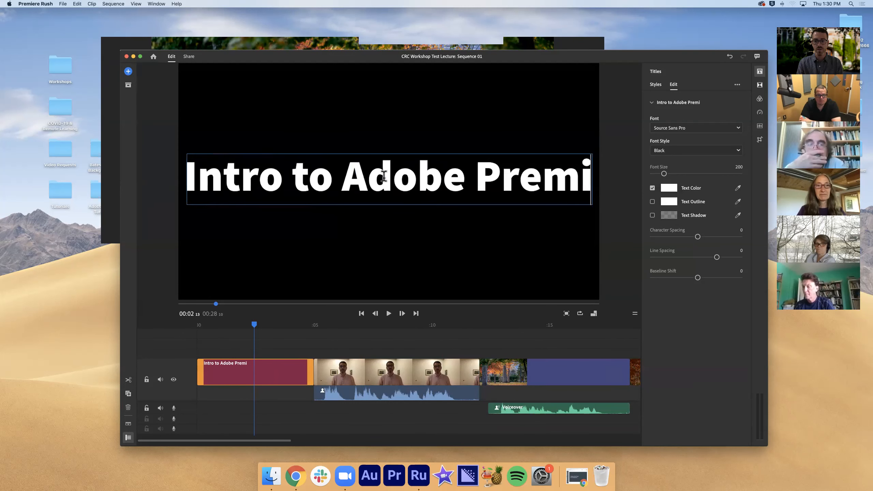
{"action": "type", "text": "ere Rush"}
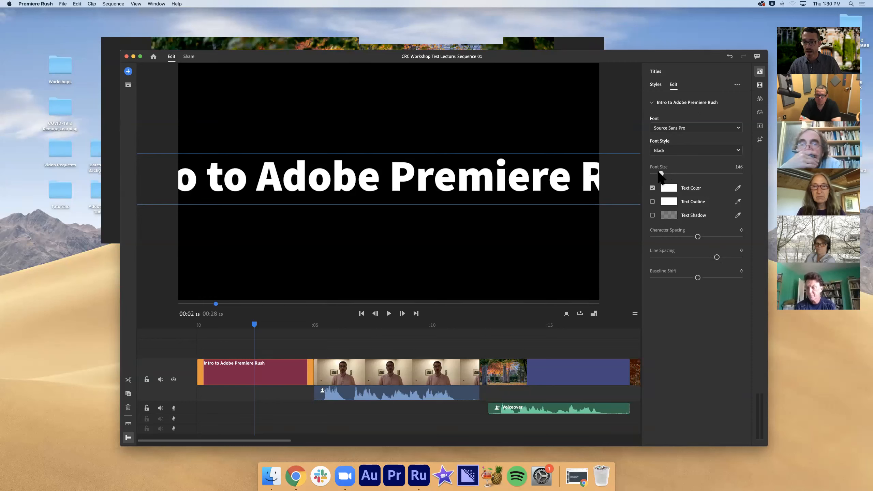
Reduce the font size of the whole opening title to about 95 so the text fits the frame
{"action": "double_click", "coordinate": [558, 168]}
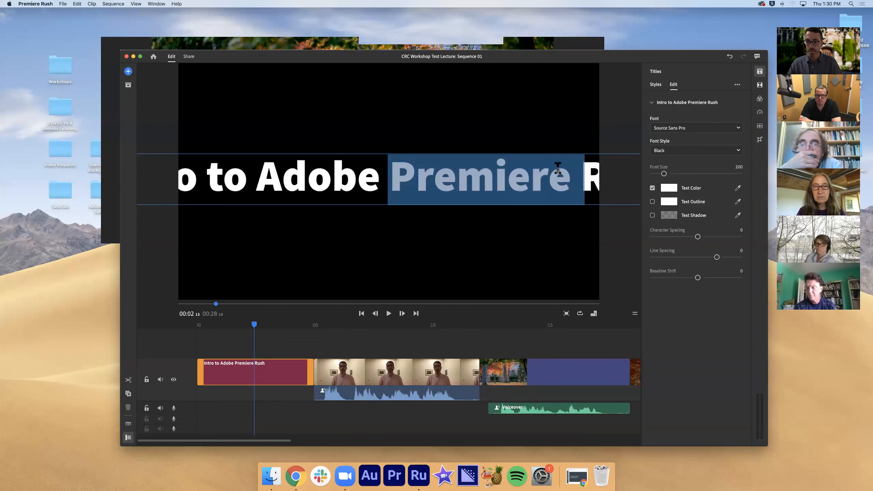
{"action": "triple_click", "coordinate": [558, 168]}
{"action": "left_click_drag", "start_coordinate": [664, 173], "coordinate": [658, 174]}
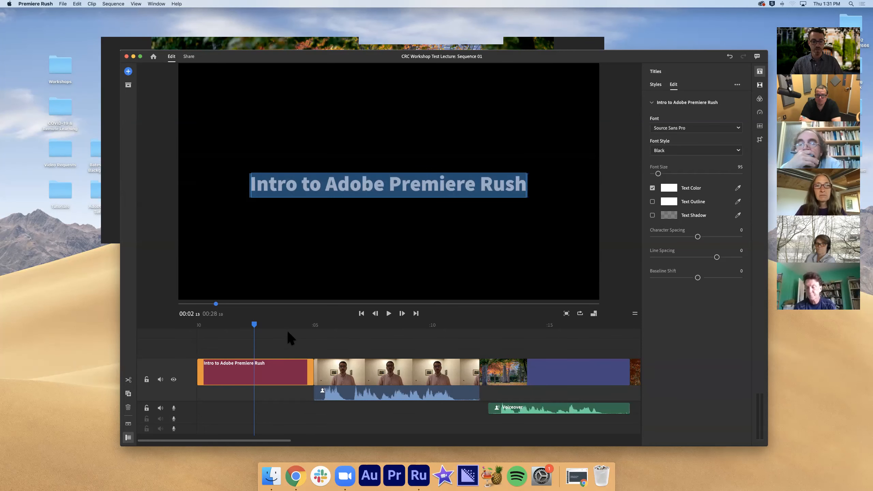
{"action": "left_click", "coordinate": [297, 342]}
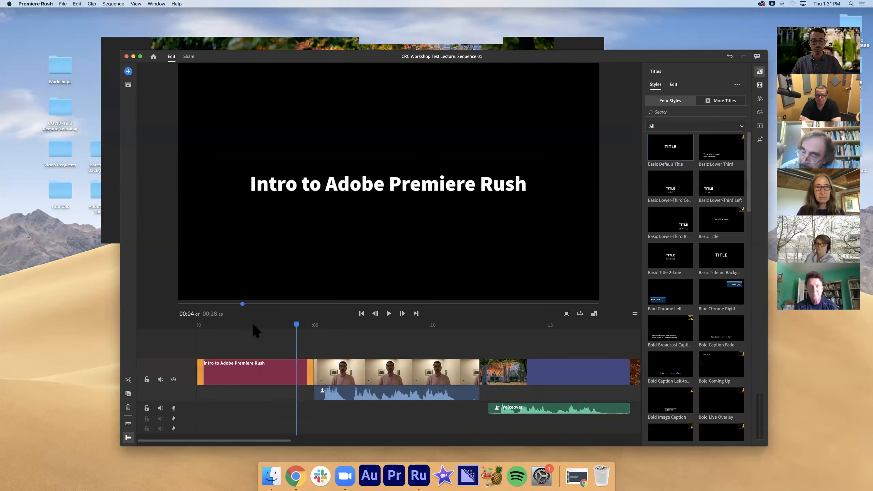
Browse the built-in title styles through to the end of the list and scrub the opening title from its start
{"action": "left_click_drag", "start_coordinate": [292, 325], "coordinate": [183, 324]}
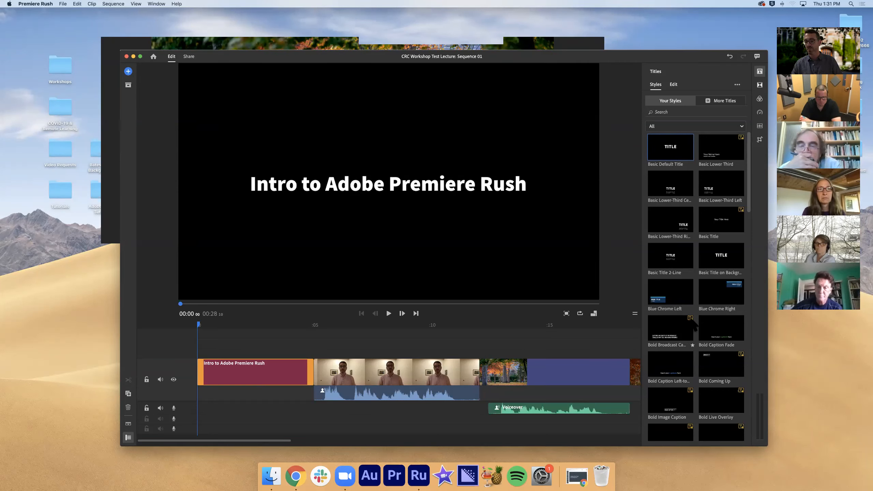
{"action": "scroll", "coordinate": [698, 293], "scroll_direction": "down", "scroll_amount": 15}
{"action": "scroll", "coordinate": [723, 279], "scroll_direction": "down", "scroll_amount": 6}
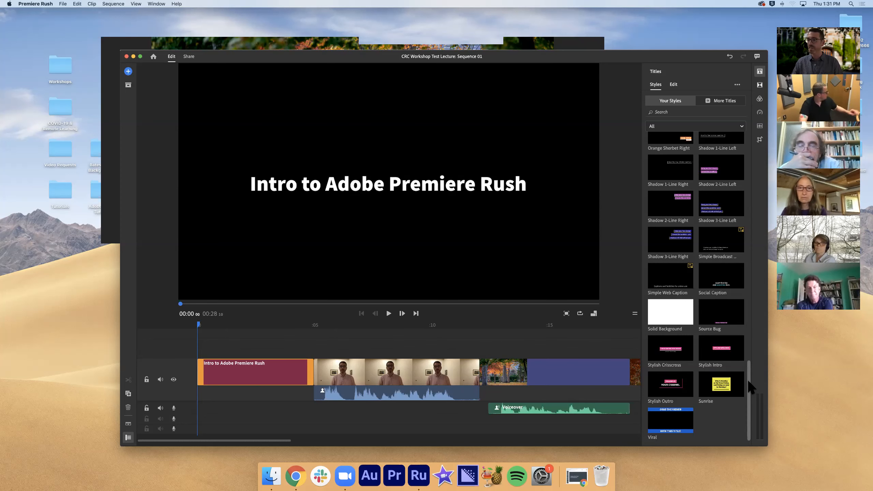
{"action": "left_click_drag", "start_coordinate": [747, 379], "coordinate": [731, 124]}
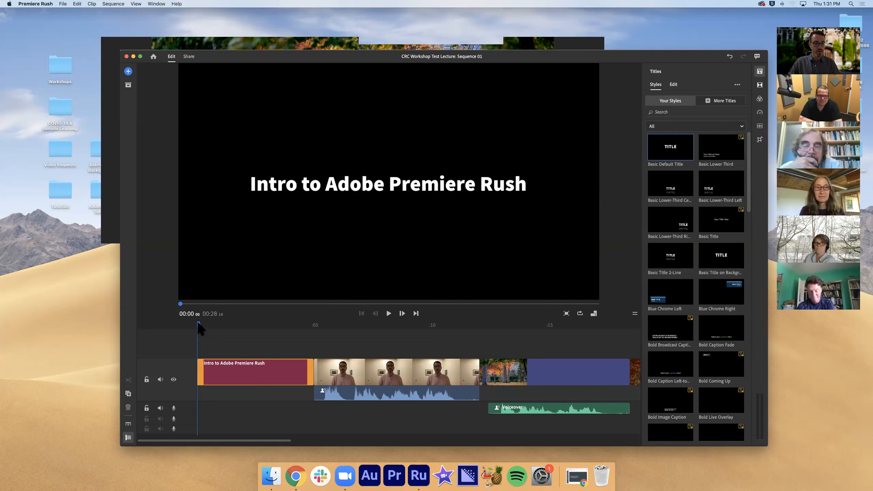
{"action": "left_click_drag", "start_coordinate": [206, 323], "coordinate": [282, 327]}
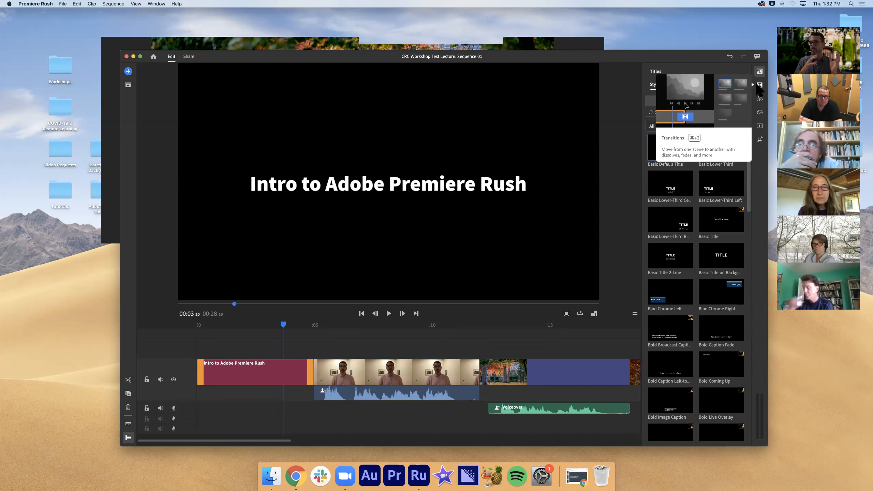
Add a Dip to Black transition at the end of the last lecture clip and preview the fade
{"action": "left_click", "coordinate": [758, 85]}
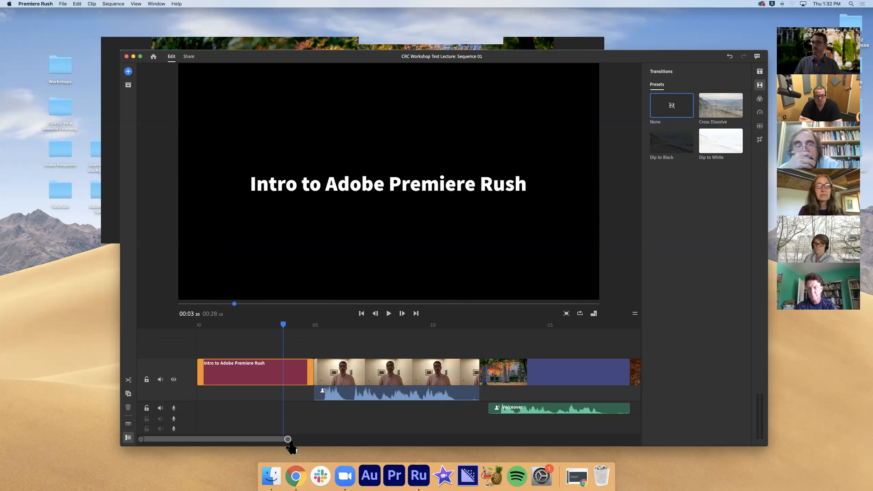
{"action": "left_click_drag", "start_coordinate": [290, 447], "coordinate": [378, 445]}
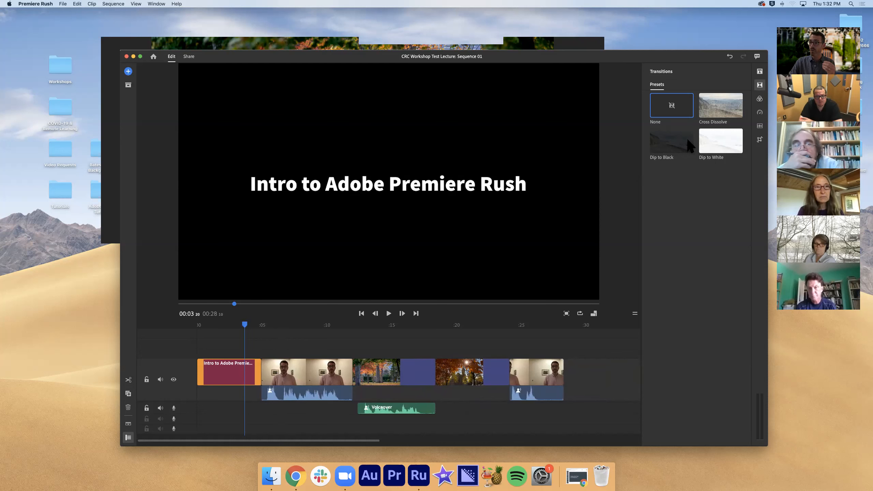
{"action": "left_click_drag", "start_coordinate": [680, 136], "coordinate": [563, 378]}
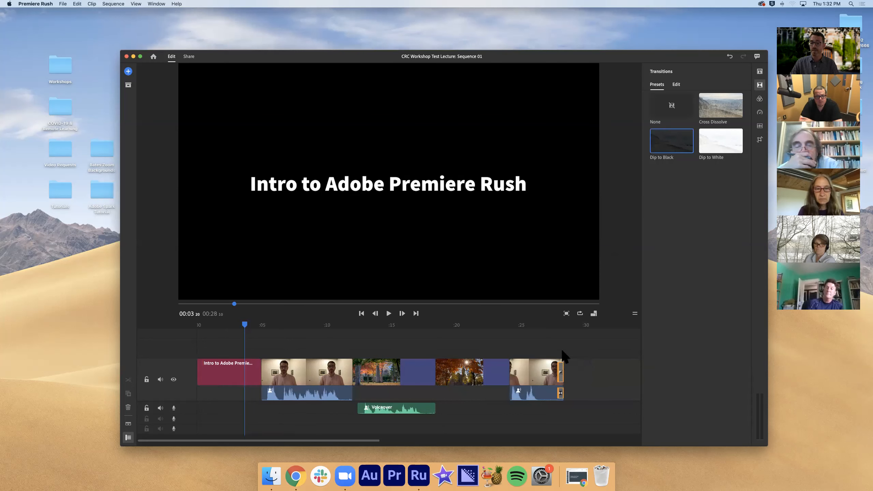
{"action": "left_click", "coordinate": [558, 325]}
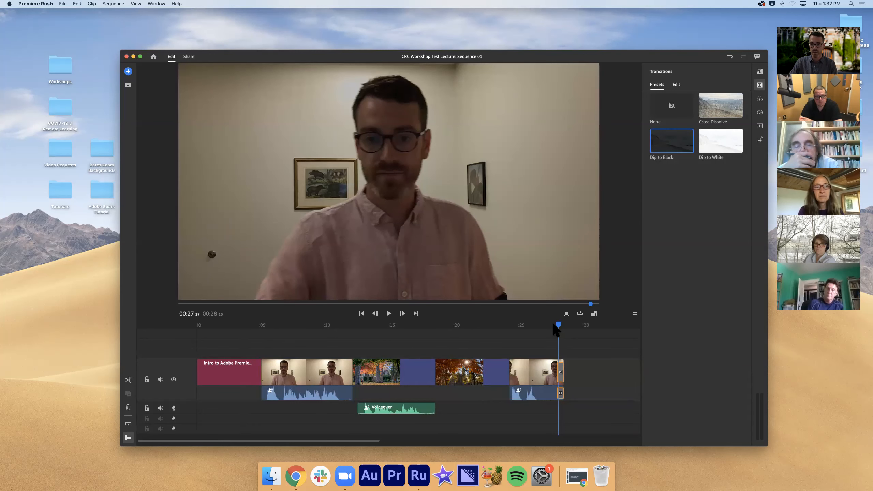
{"action": "left_click", "coordinate": [549, 325]}
{"action": "key", "text": "space"}
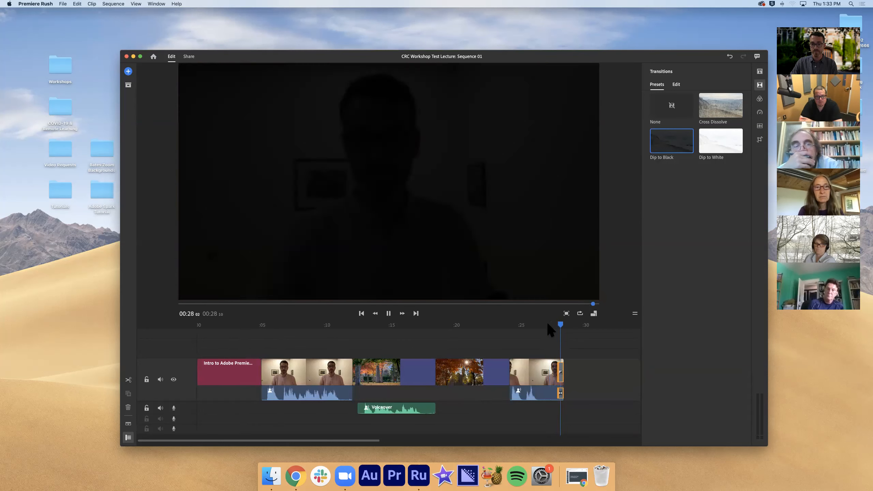
Try to adjust the end of the last lecture clip at its Dip to Black transition
{"action": "left_click", "coordinate": [558, 367]}
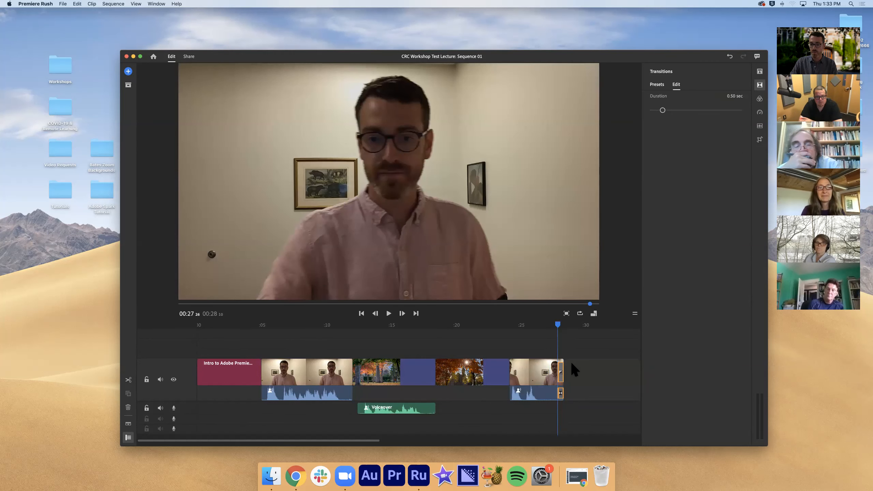
{"action": "left_click", "coordinate": [575, 362]}
{"action": "left_click_drag", "start_coordinate": [563, 363], "coordinate": [554, 363]}
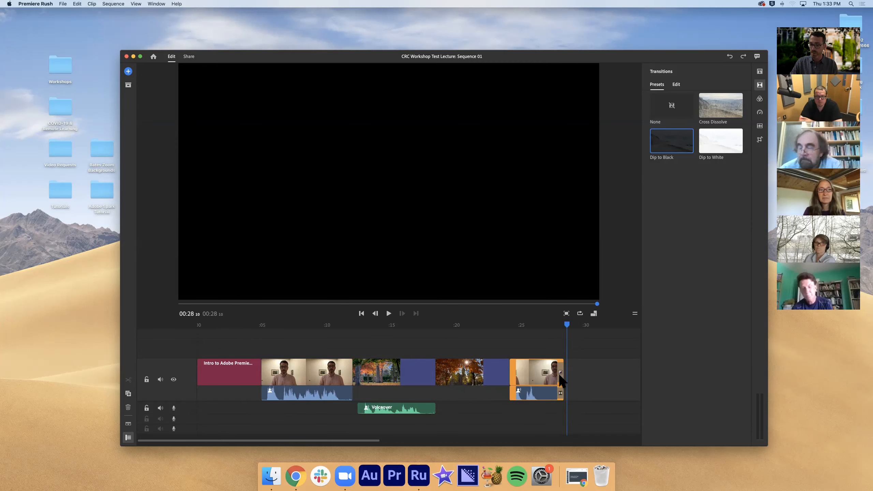
Lengthen the last clip's Dip to Black and its matching audio transition to about 1.1 seconds each
{"action": "left_click", "coordinate": [559, 373]}
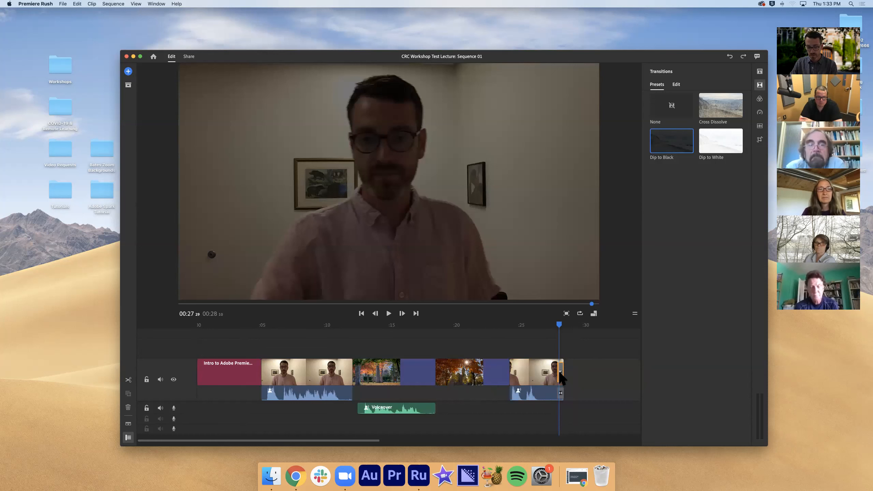
{"action": "key", "text": "="}
{"action": "key", "text": "="}
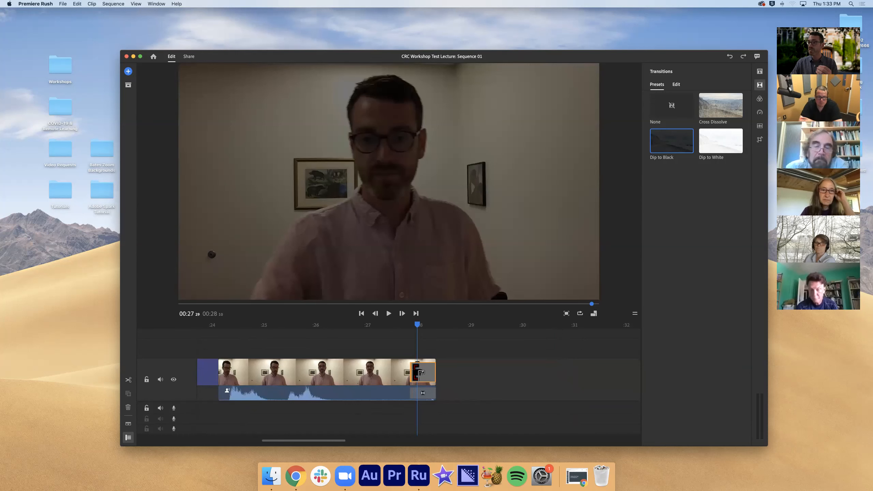
{"action": "left_click_drag", "start_coordinate": [415, 373], "coordinate": [379, 374]}
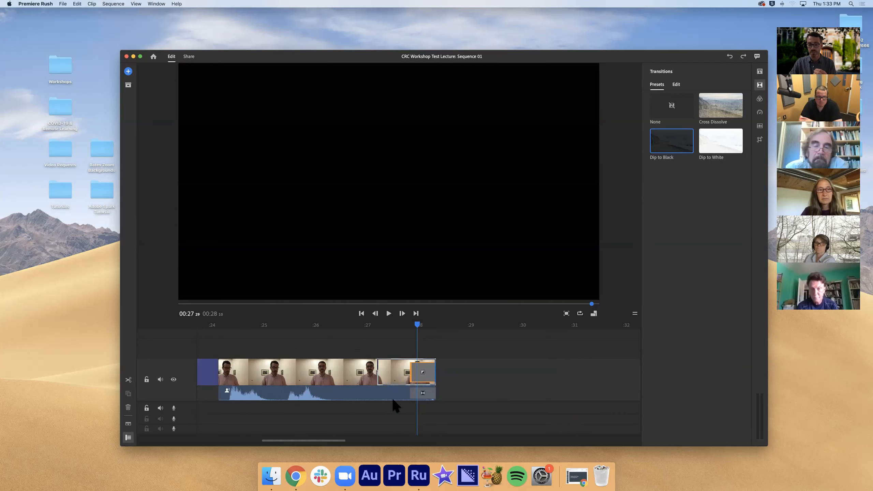
{"action": "left_click", "coordinate": [414, 392]}
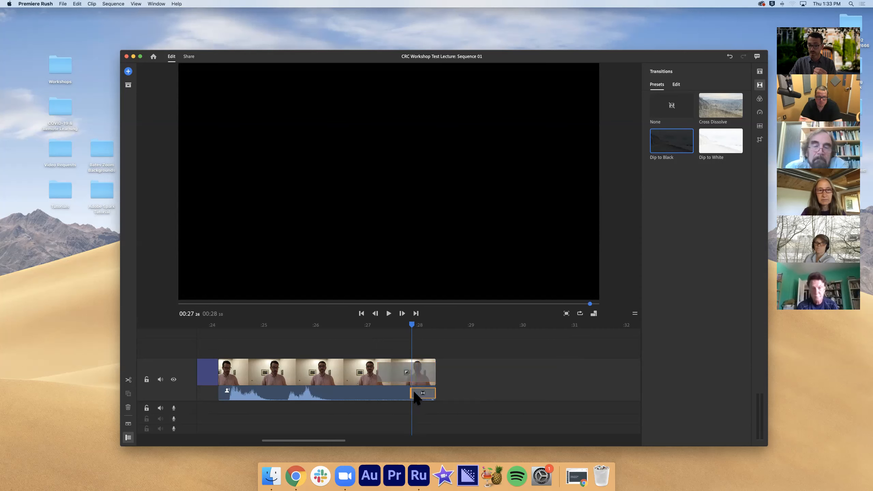
{"action": "left_click_drag", "start_coordinate": [412, 394], "coordinate": [379, 396]}
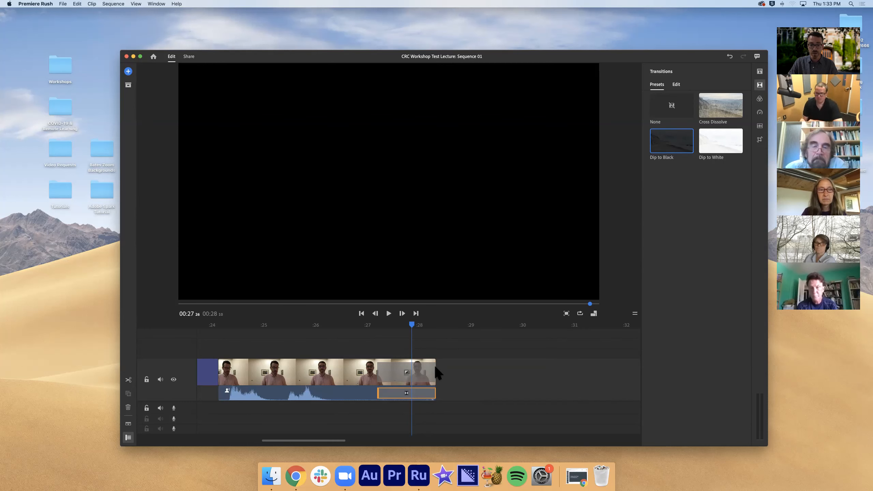
Trim the video and audio ends of the last lecture clip to about 27 seconds and check the fade
{"action": "left_click", "coordinate": [434, 362]}
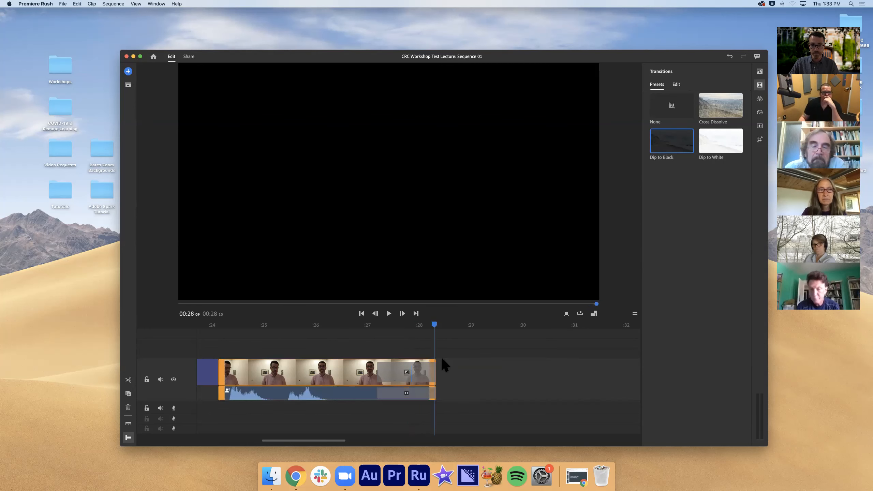
{"action": "left_click_drag", "start_coordinate": [433, 362], "coordinate": [379, 364]}
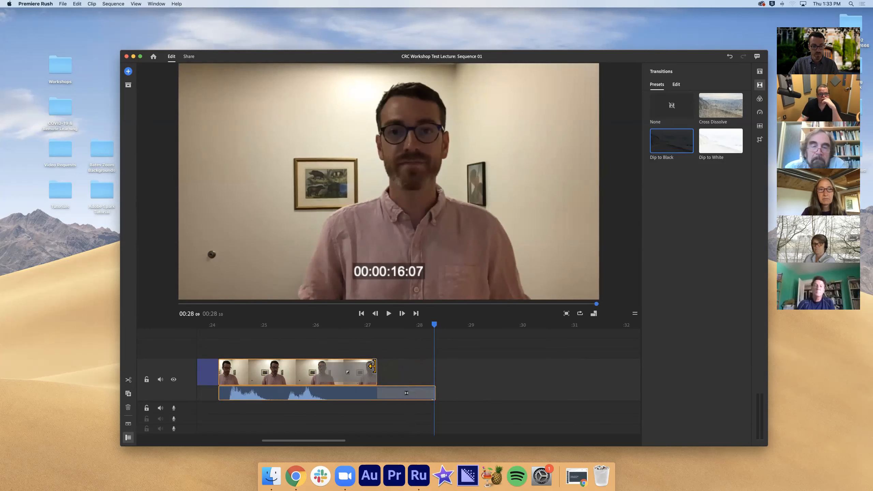
{"action": "left_click_drag", "start_coordinate": [431, 392], "coordinate": [378, 392]}
{"action": "left_click_drag", "start_coordinate": [379, 324], "coordinate": [338, 326]}
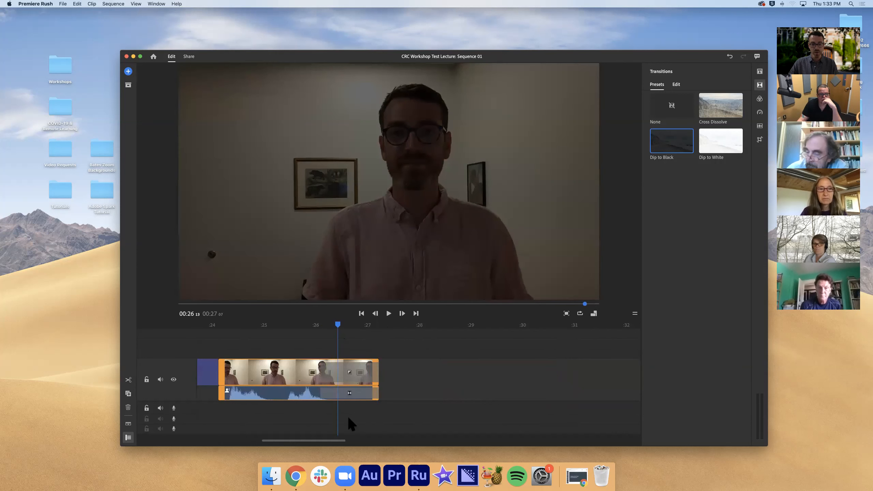
{"action": "key", "text": "minus"}
{"action": "key", "text": "minus"}
{"action": "key", "text": "minus"}
{"action": "key", "text": "minus"}
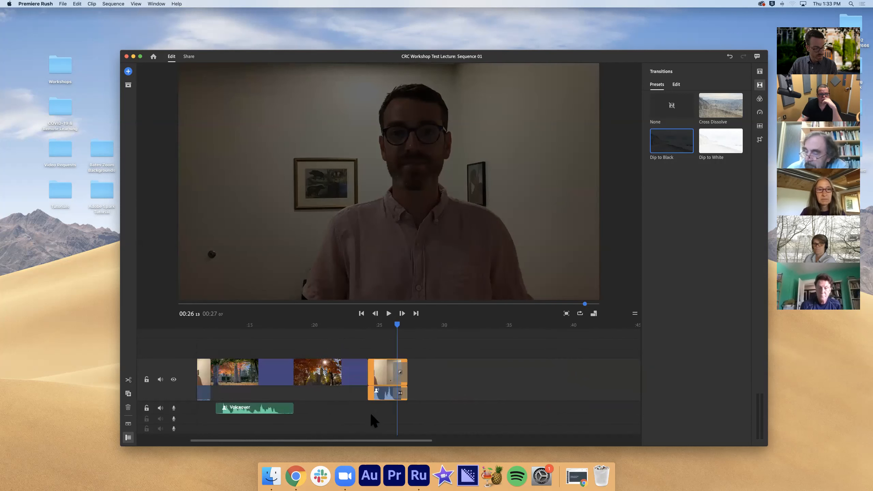
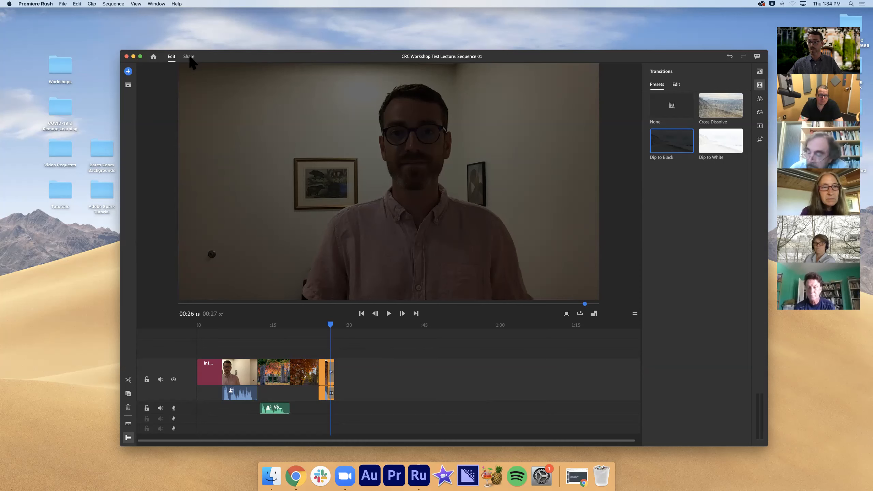
Open the sequence's sharing settings and name the local export file Lecture Test
{"action": "left_click", "coordinate": [190, 57]}
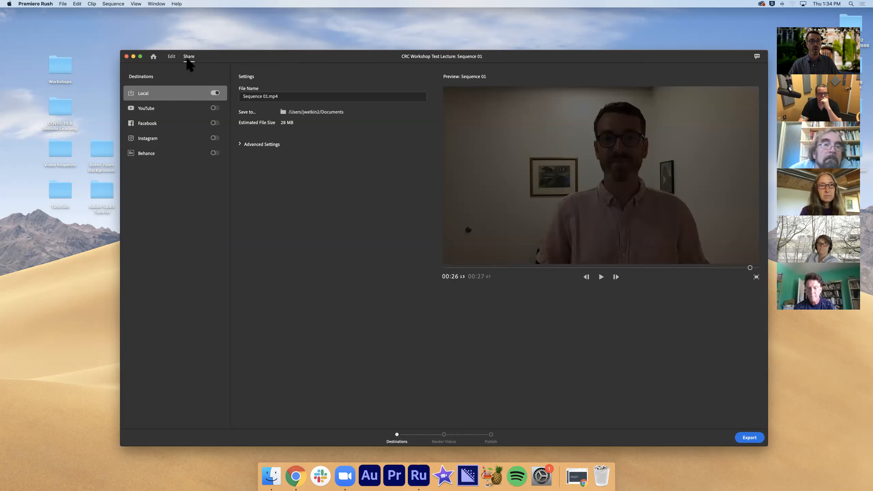
{"action": "left_click", "coordinate": [171, 57]}
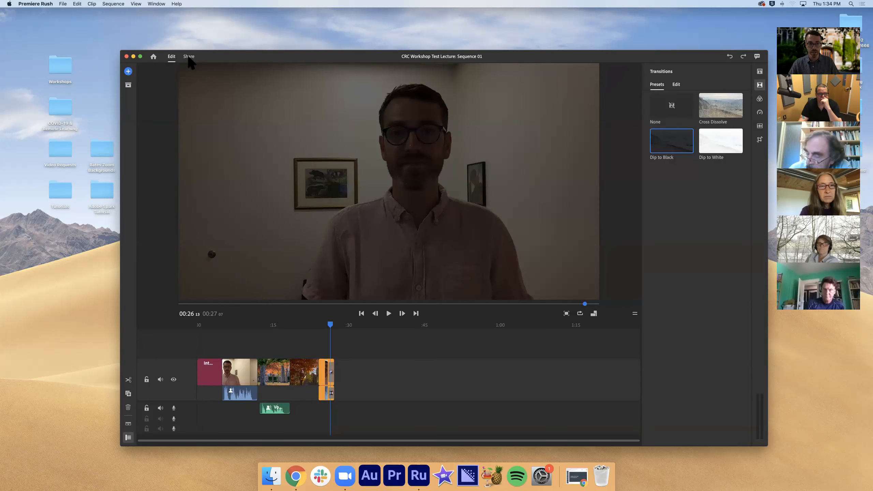
{"action": "left_click", "coordinate": [189, 56]}
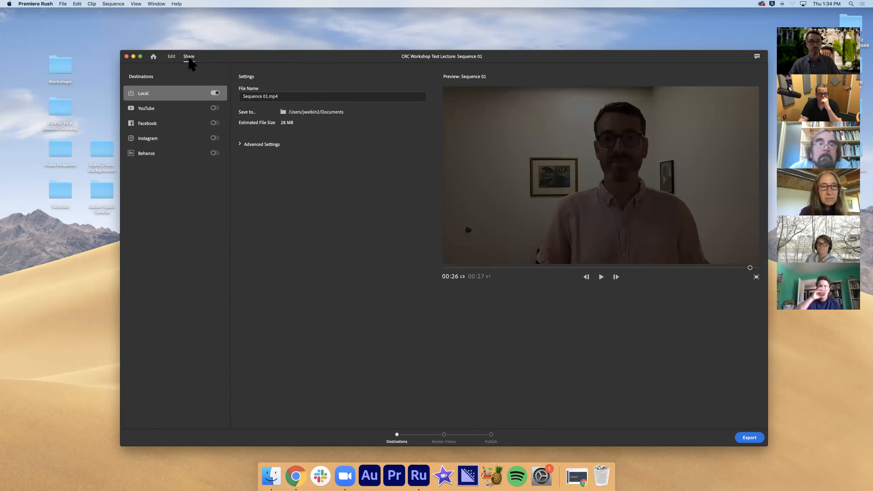
{"action": "left_click", "coordinate": [268, 97]}
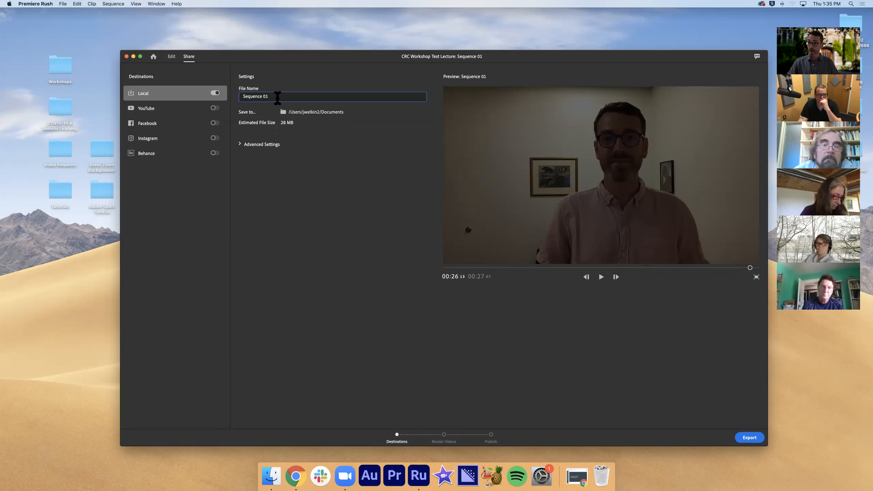
{"action": "triple_click", "coordinate": [277, 98]}
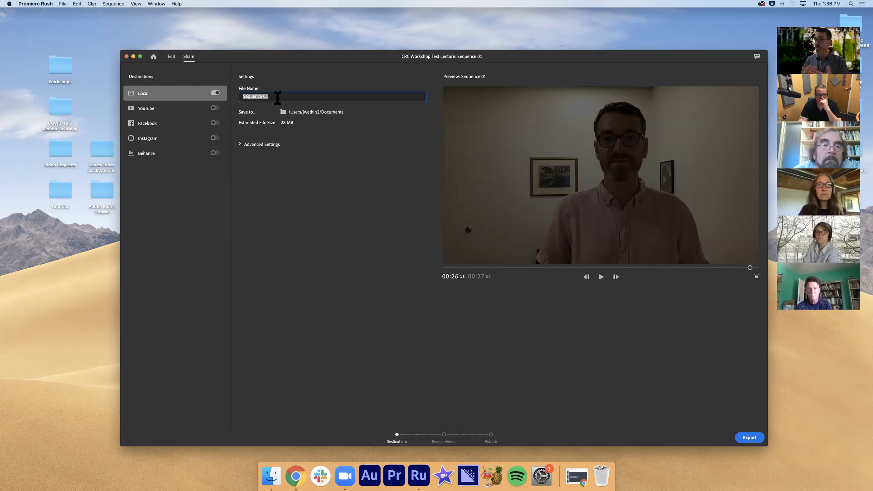
{"action": "type", "text": "L"}
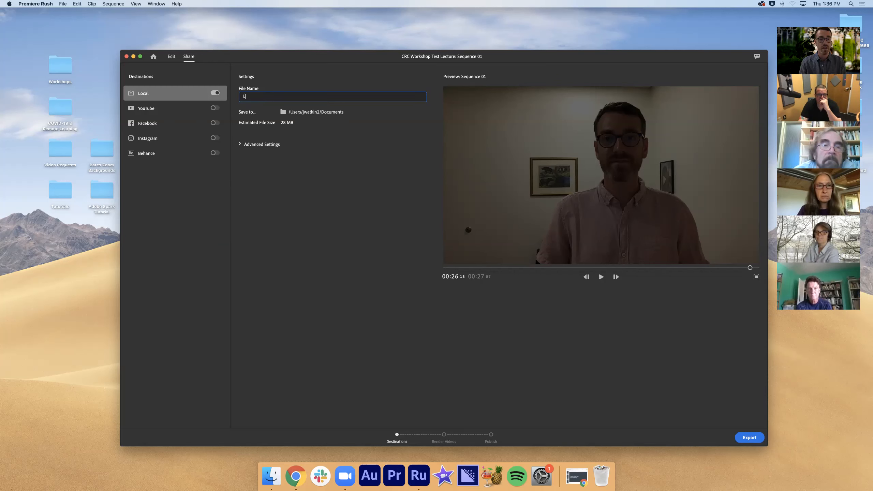
{"action": "key", "text": "BackSpace"}
{"action": "type", "text": "Lecture T"}
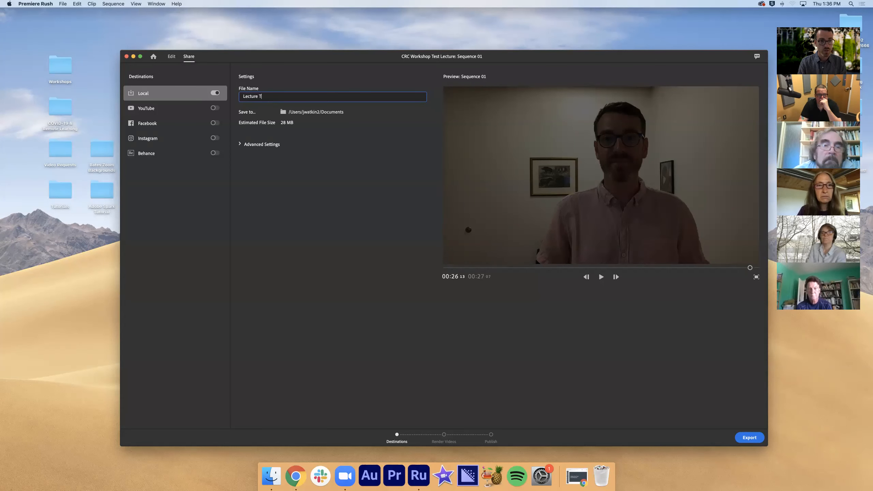
{"action": "type", "text": "est"}
{"action": "key", "text": "BackSpace"}
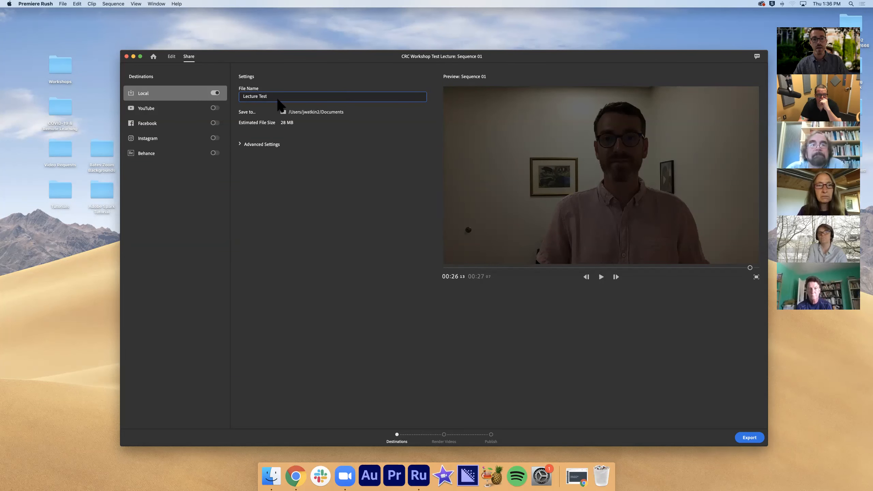
Set the export's save location to the Desktop
{"action": "left_click", "coordinate": [298, 113]}
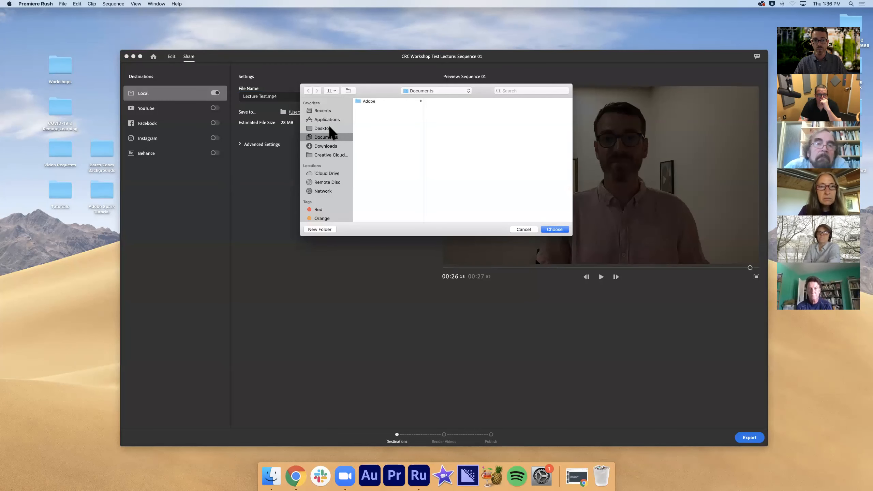
{"action": "left_click", "coordinate": [329, 129]}
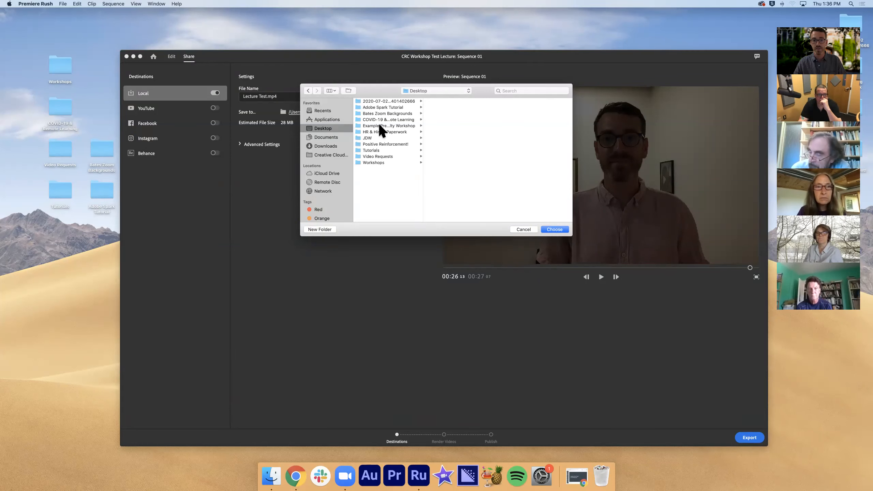
{"action": "left_click", "coordinate": [380, 126]}
{"action": "left_click", "coordinate": [340, 132]}
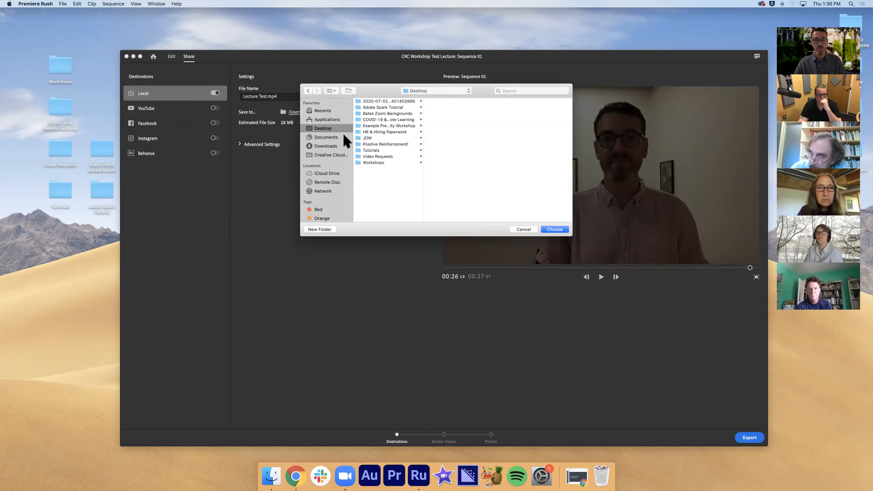
{"action": "left_click", "coordinate": [554, 230]}
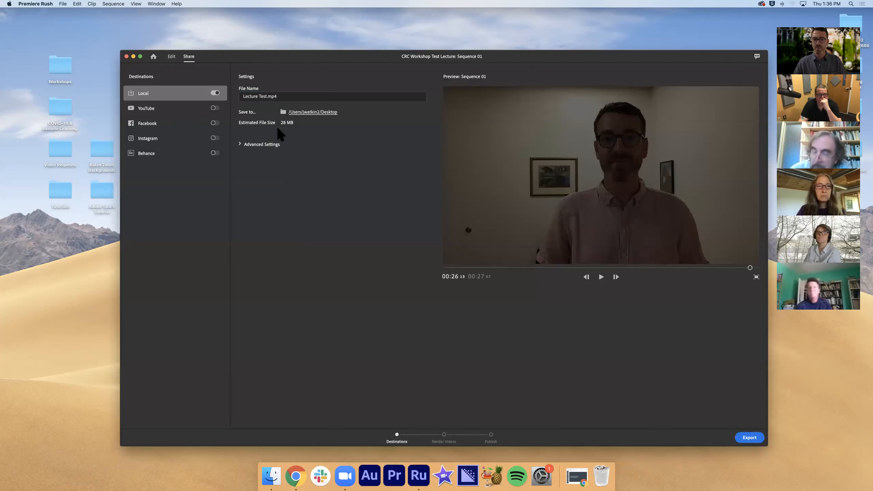
Show the advanced export settings, set the resolution to 1080p Full HD, and review the quality and resolution choices
{"action": "left_click", "coordinate": [240, 145]}
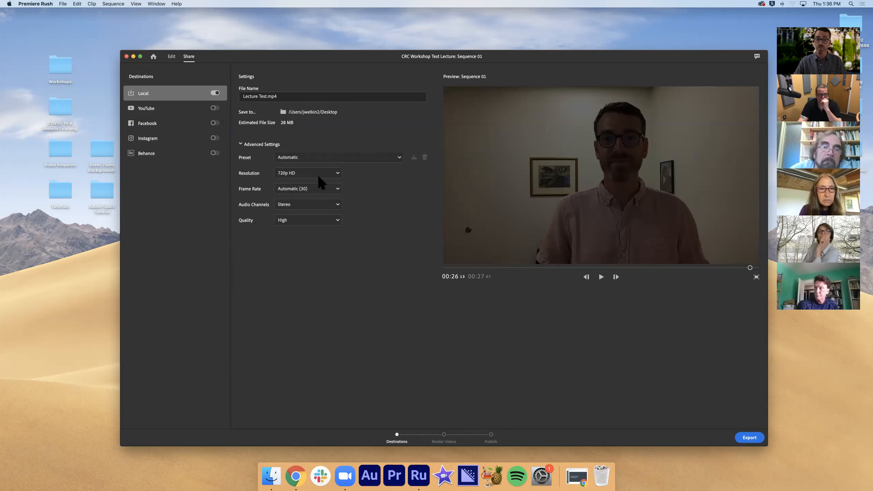
{"action": "left_click", "coordinate": [327, 173]}
{"action": "left_click", "coordinate": [329, 200]}
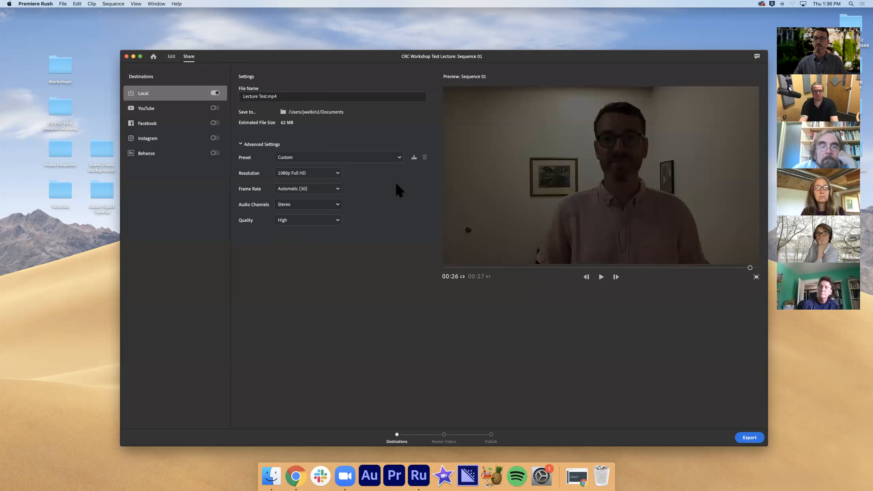
{"action": "left_click", "coordinate": [330, 219]}
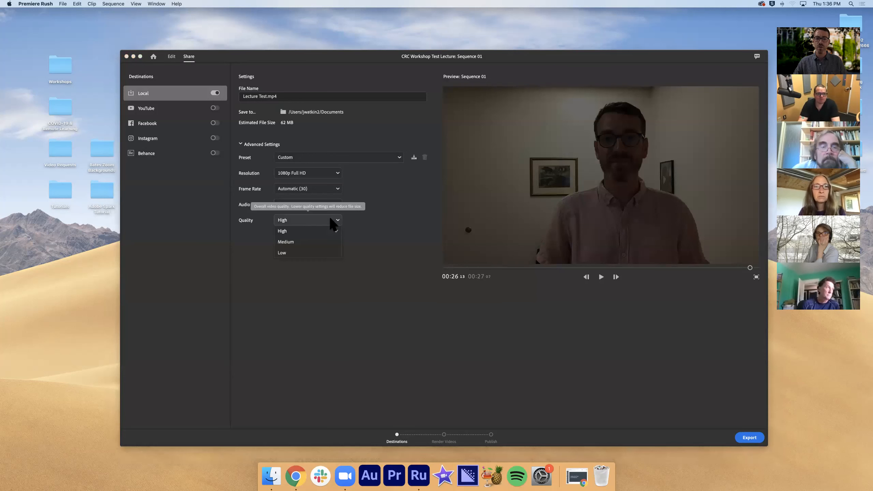
{"action": "left_click", "coordinate": [386, 217]}
{"action": "left_click", "coordinate": [322, 172]}
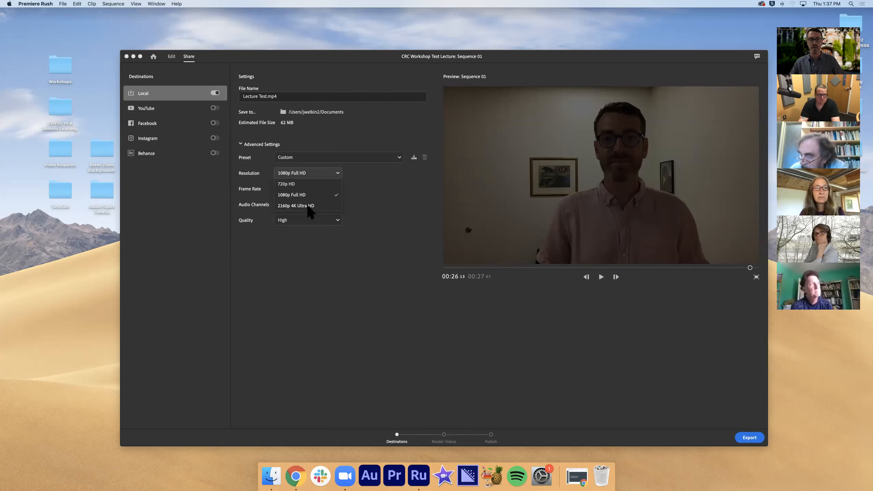
{"action": "left_click", "coordinate": [307, 173]}
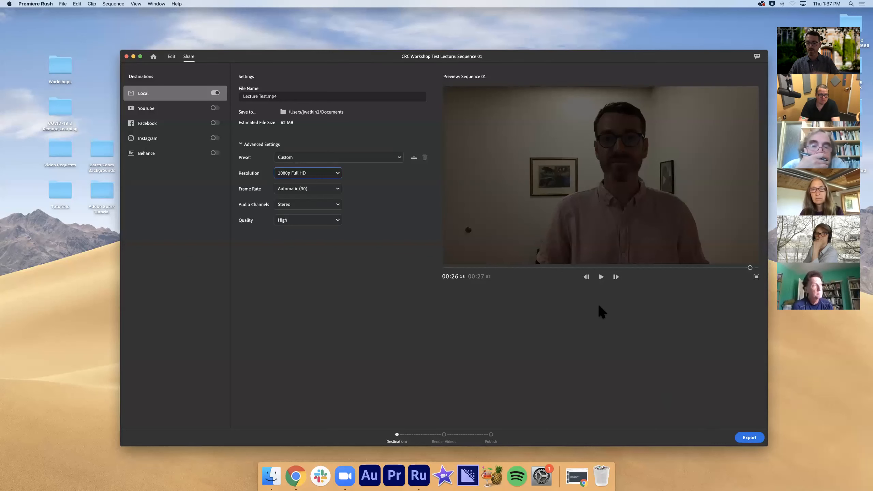
Preview the opening title and first clip before exporting, and return the playhead to the start
{"action": "left_click_drag", "start_coordinate": [749, 269], "coordinate": [401, 266]}
{"action": "left_click", "coordinate": [602, 277]}
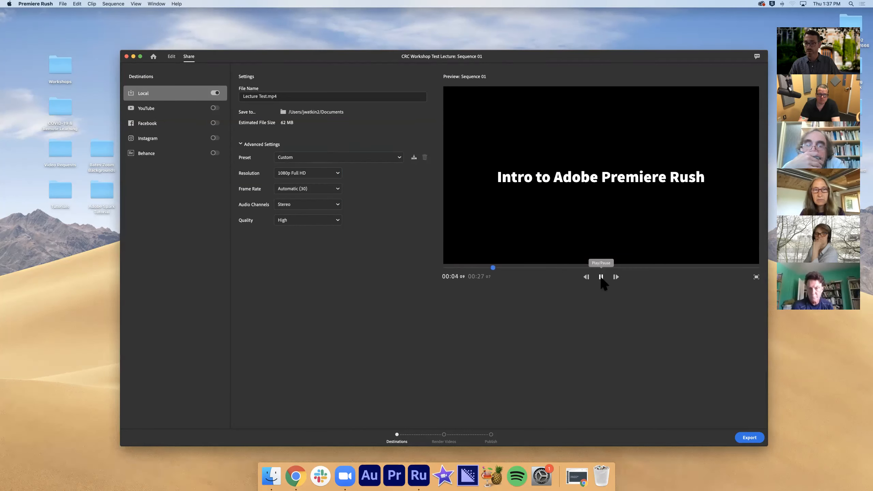
{"action": "left_click", "coordinate": [601, 277]}
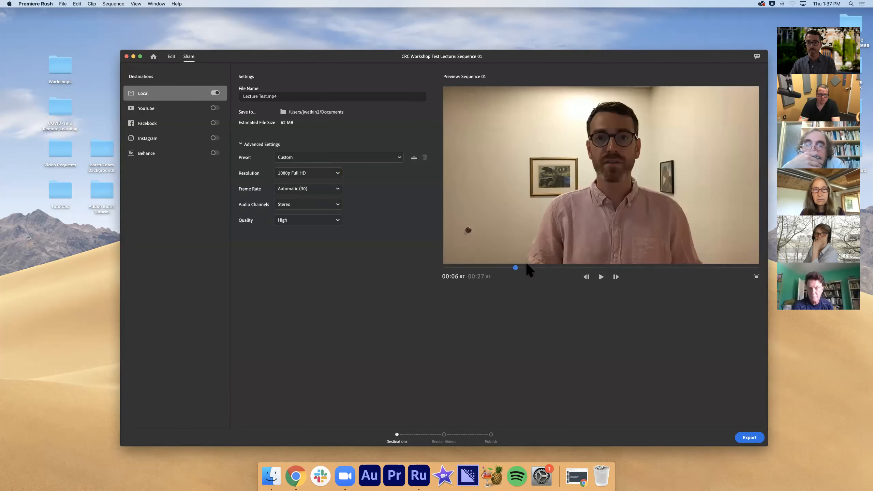
{"action": "left_click", "coordinate": [443, 267]}
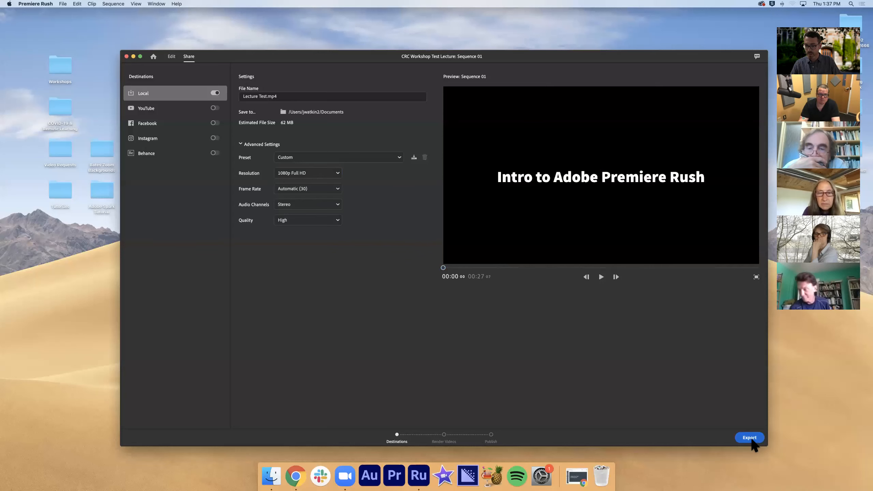
Export the sequence as the local file Lecture Test.mp4 and return to the project list
{"action": "left_click", "coordinate": [750, 439]}
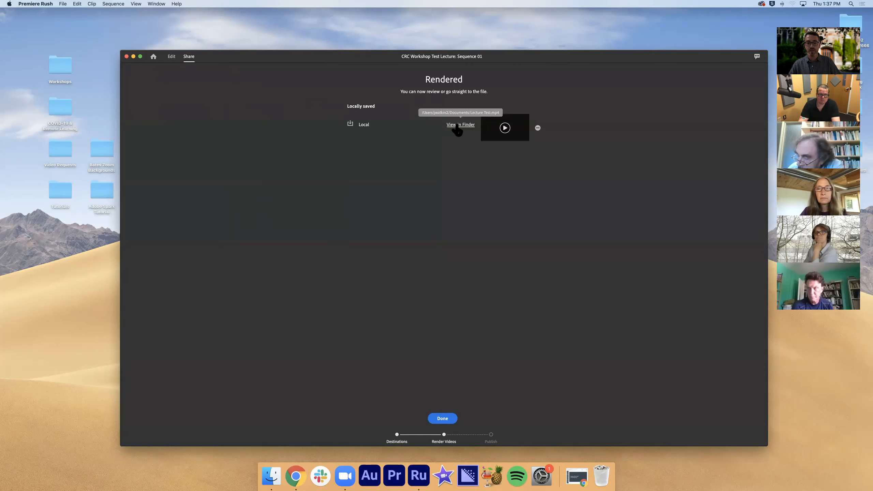
{"action": "left_click", "coordinate": [443, 417]}
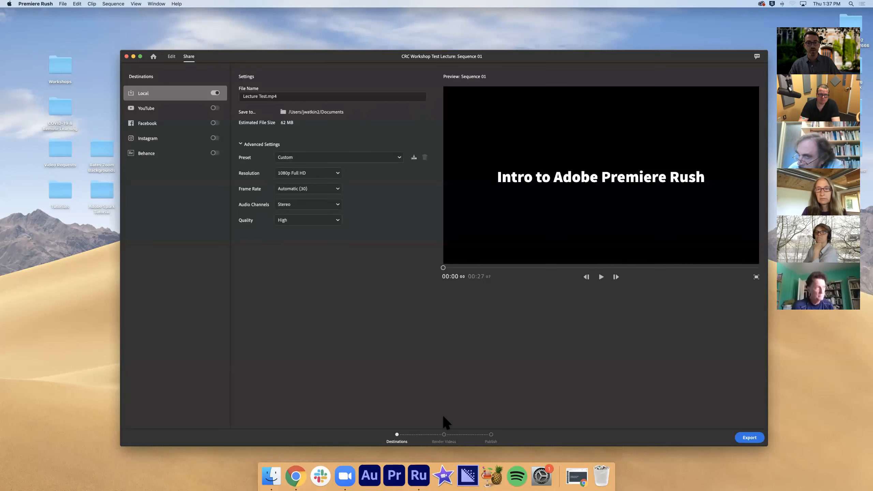
{"action": "left_click", "coordinate": [154, 56]}
Look for the exported video on the desktop, in the Zoom recording folder and in the example project folder, and return to Premiere Rush
{"action": "left_click", "coordinate": [133, 56]}
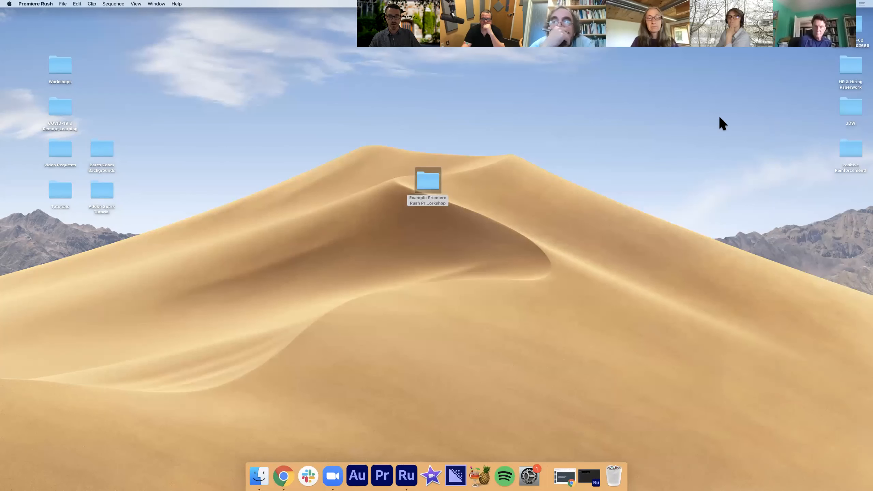
{"action": "double_click", "coordinate": [864, 29]}
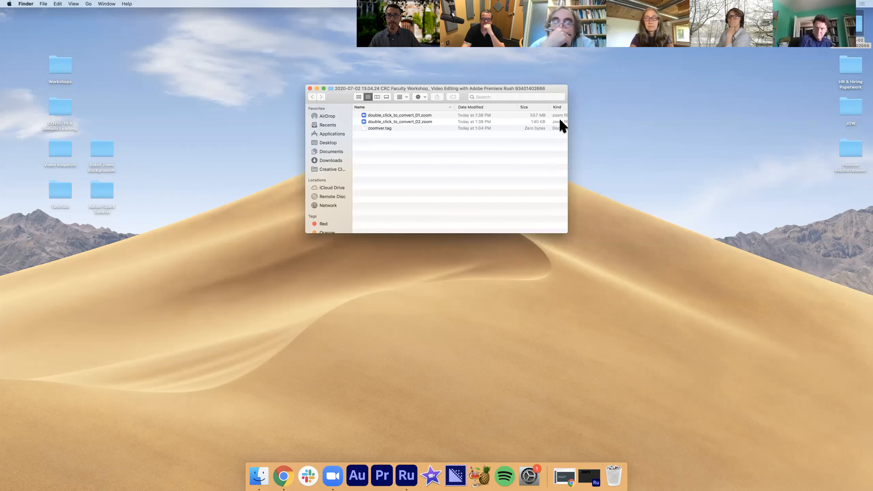
{"action": "left_click", "coordinate": [310, 88]}
{"action": "left_click", "coordinate": [589, 480]}
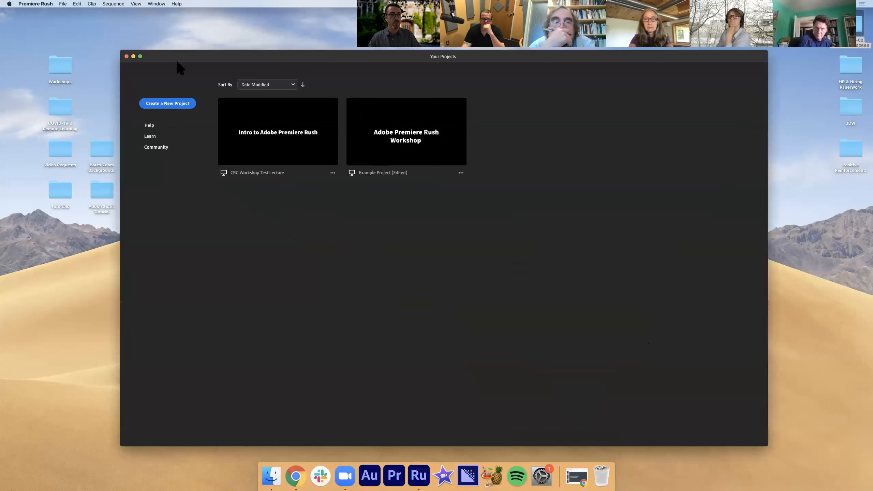
{"action": "left_click", "coordinate": [133, 55]}
{"action": "double_click", "coordinate": [422, 182]}
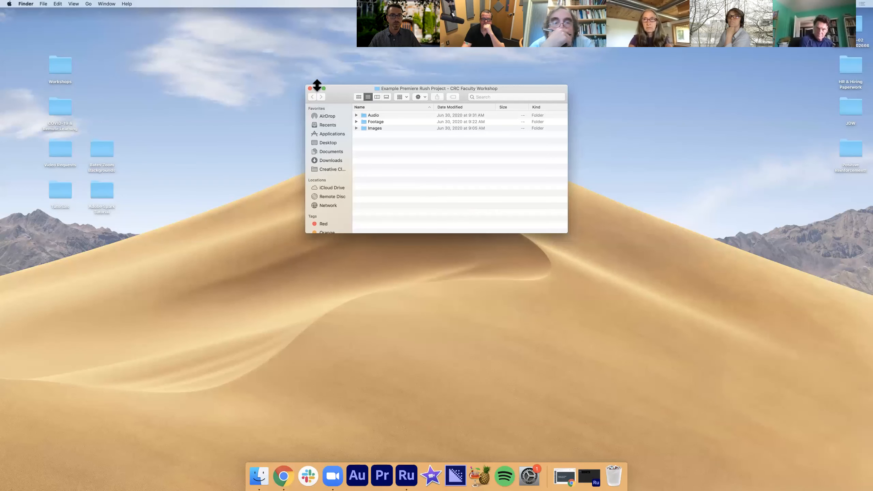
{"action": "left_click", "coordinate": [310, 88]}
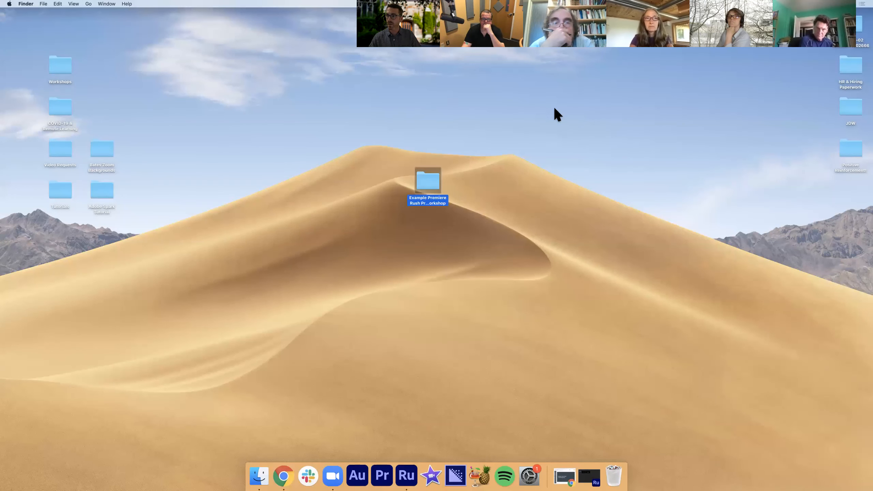
{"action": "left_click", "coordinate": [590, 479]}
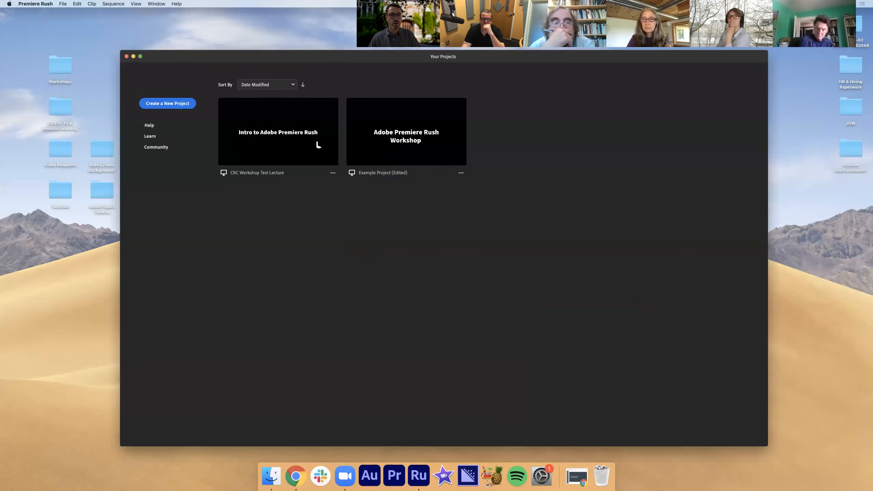
Reopen the CRC Workshop Test Lecture project and export its sequence to the Desktop as Lecture Test.mp4
{"action": "left_click", "coordinate": [404, 142]}
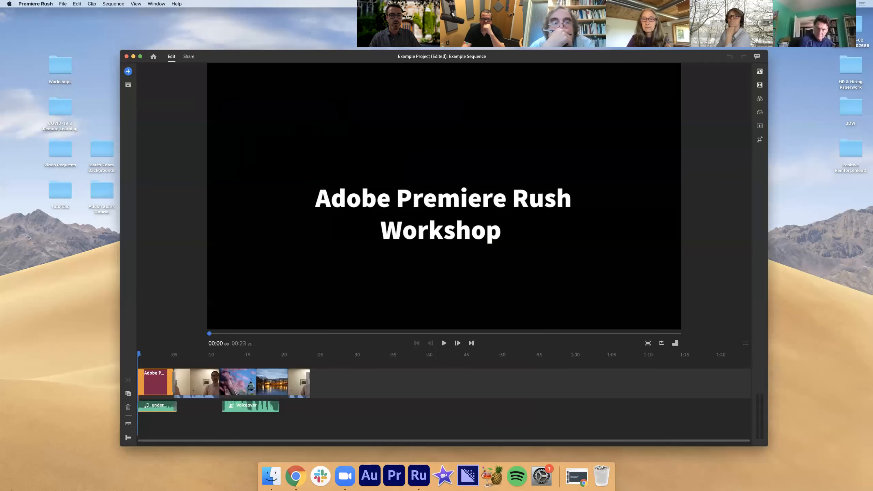
{"action": "left_click", "coordinate": [153, 56]}
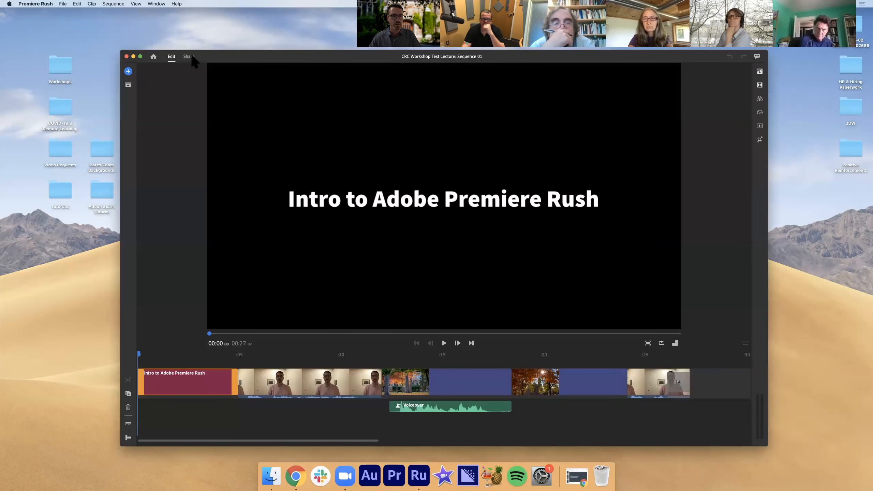
{"action": "left_click", "coordinate": [189, 57]}
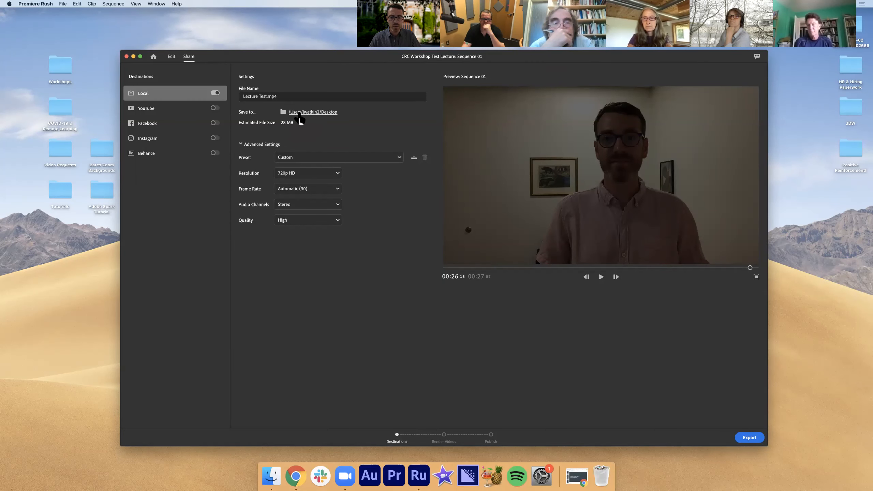
{"action": "left_click", "coordinate": [746, 438]}
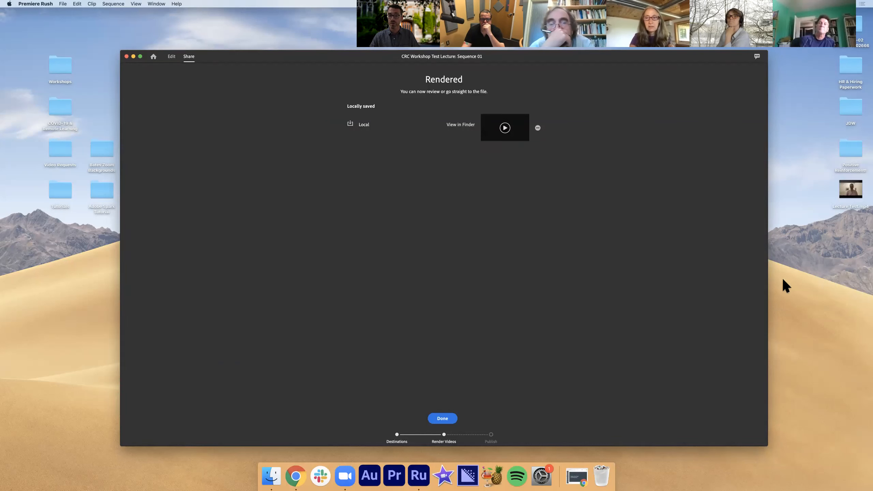
Reveal the rendered Lecture Test.mp4 in Finder, check it, and close the Finder window
{"action": "left_click", "coordinate": [454, 127]}
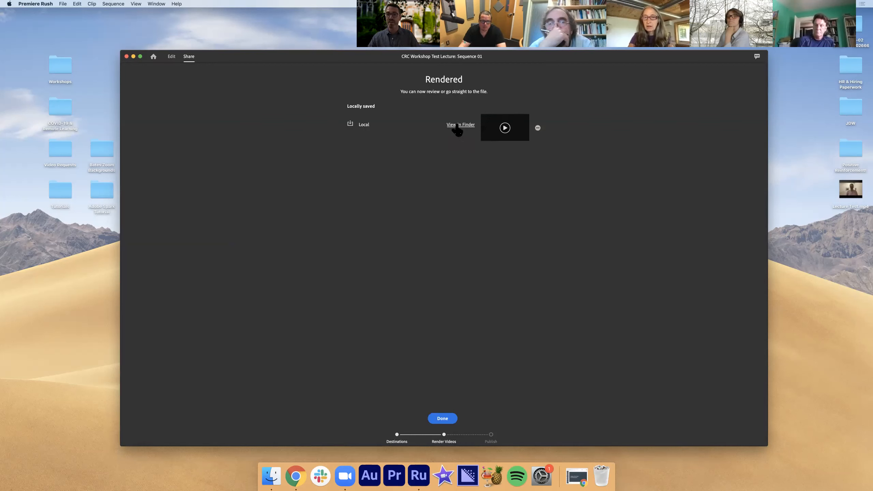
{"action": "left_click", "coordinate": [461, 125]}
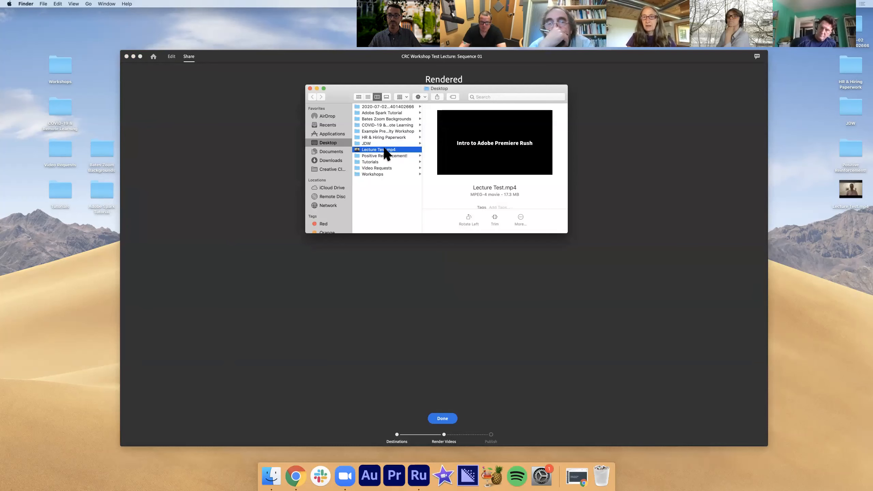
{"action": "left_click", "coordinate": [310, 88]}
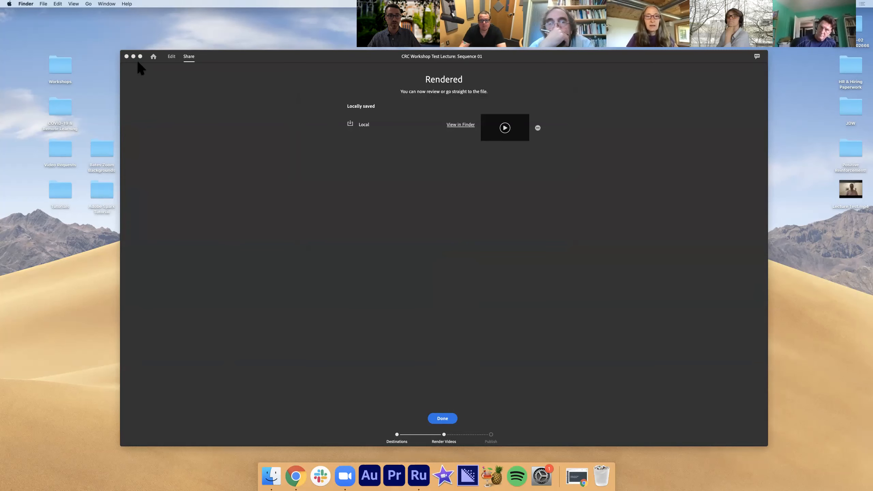
Minimize Premiere Rush, play the exported Lecture Test.mp4 from the desktop in QuickTime Player, pause it and close the video
{"action": "left_click", "coordinate": [133, 56]}
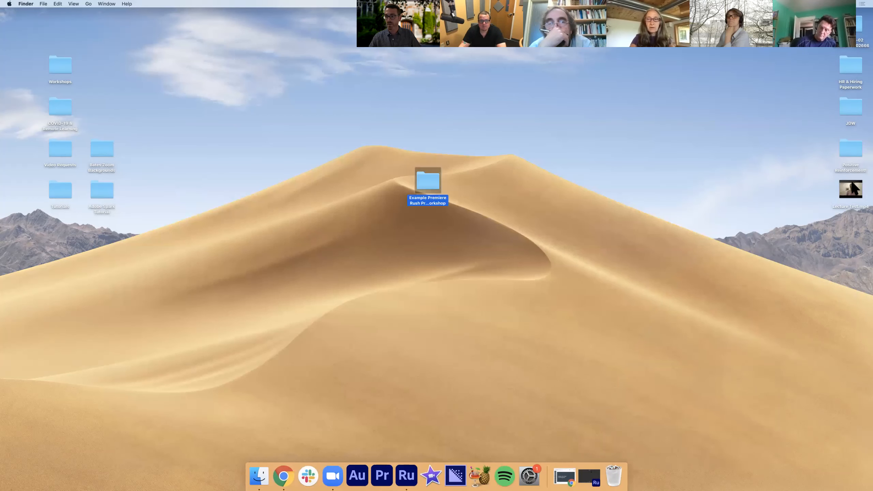
{"action": "double_click", "coordinate": [856, 189]}
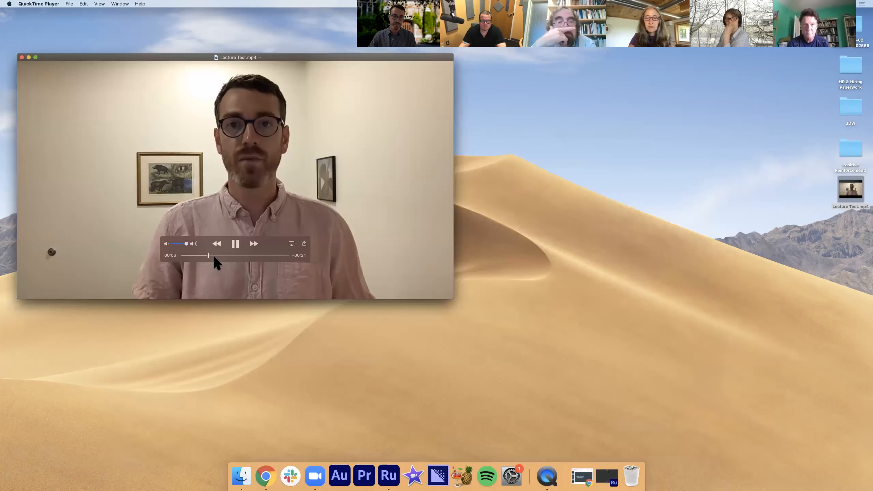
{"action": "left_click", "coordinate": [236, 244]}
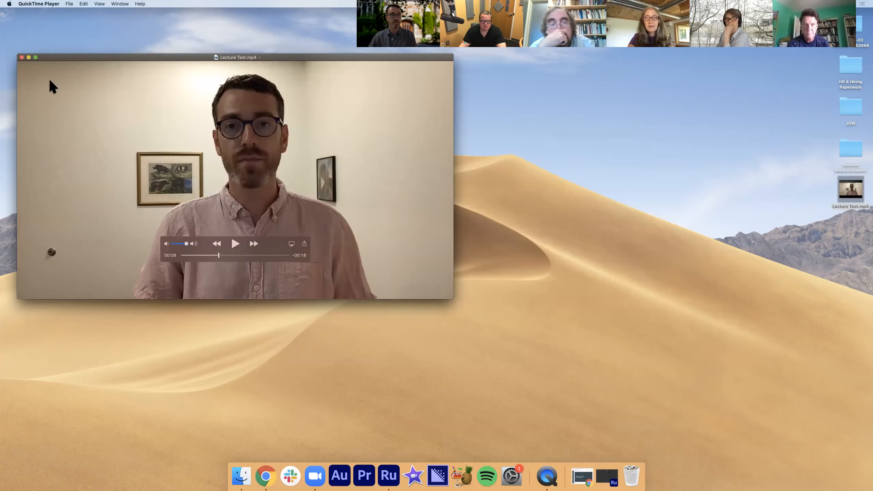
{"action": "left_click", "coordinate": [21, 58]}
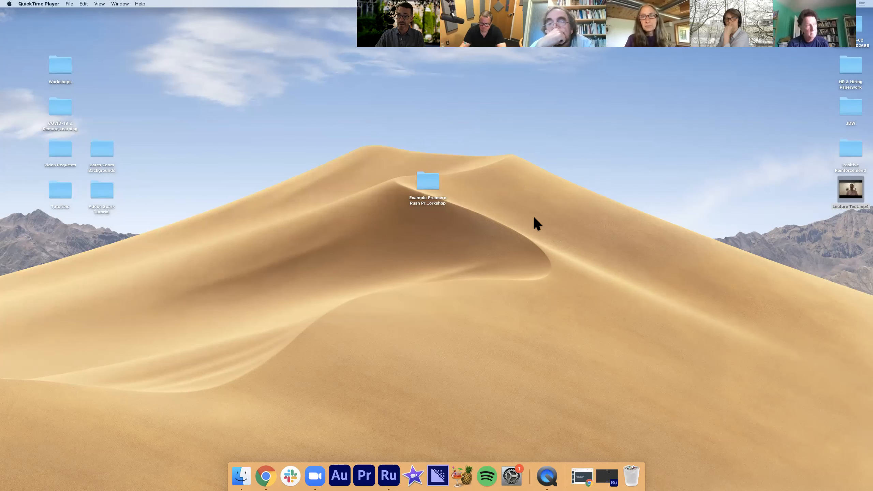
Return to Premiere Rush, leave the sequence's export page for the project list, and close the Premiere Rush window
{"action": "left_click", "coordinate": [606, 478]}
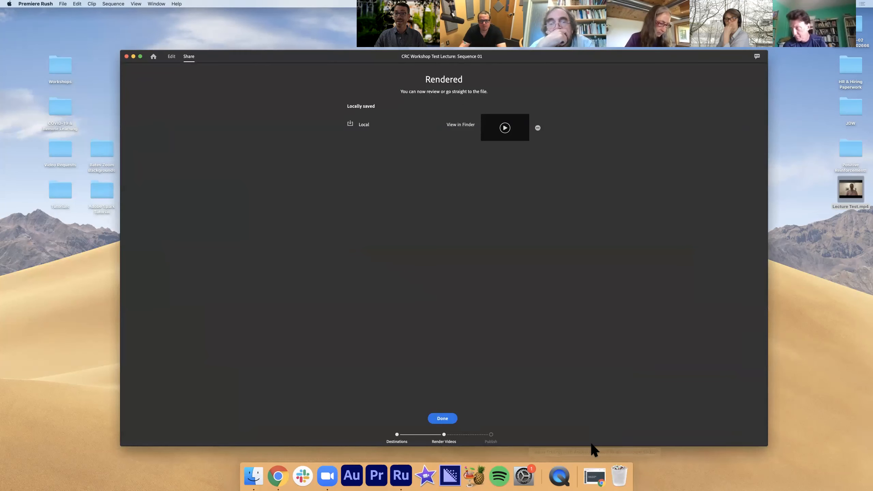
{"action": "left_click", "coordinate": [172, 57]}
{"action": "left_click", "coordinate": [188, 57]}
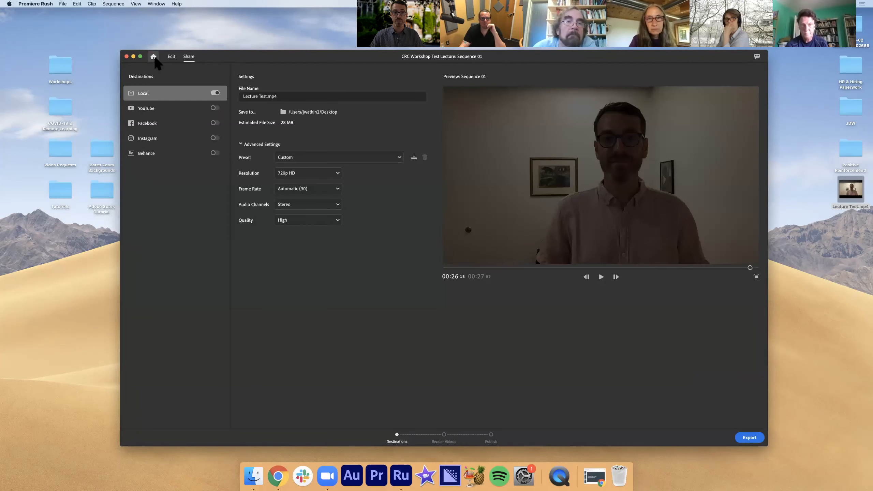
{"action": "left_click", "coordinate": [154, 56]}
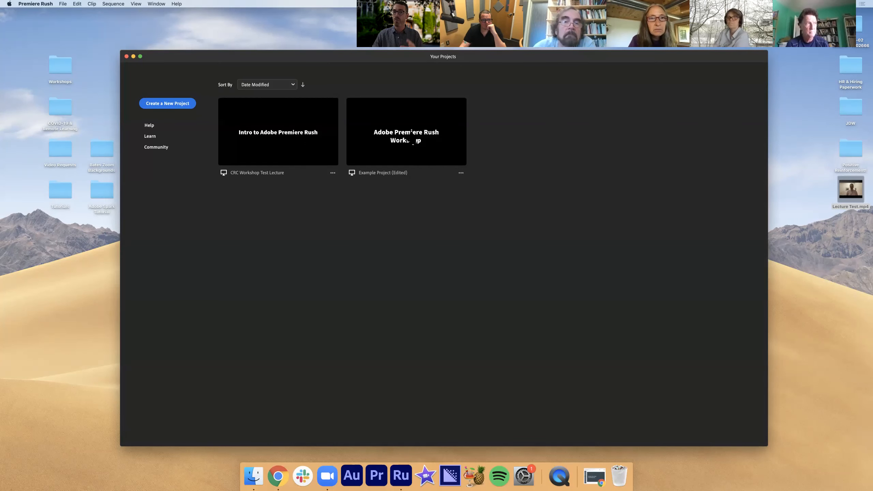
{"action": "left_click", "coordinate": [127, 56]}
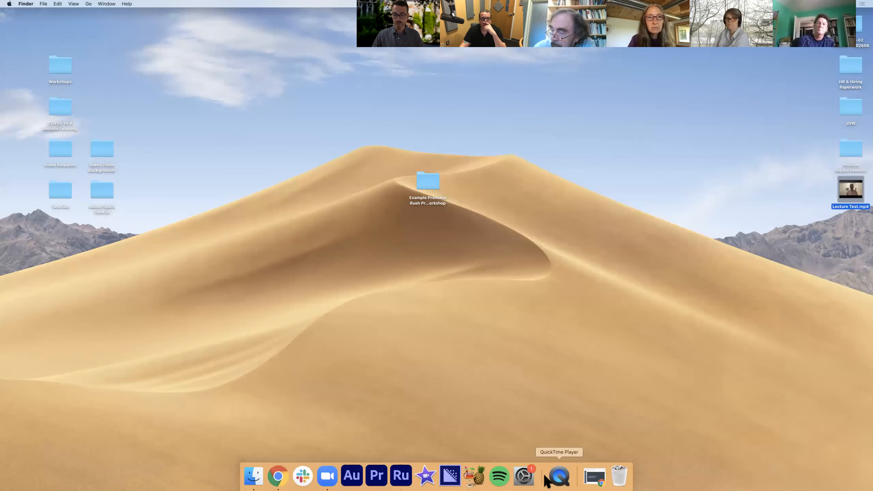
Switch to the Google Slides deck in Chrome and start presenting from the Alternative Video Editing Programs slide
{"action": "left_click", "coordinate": [597, 477]}
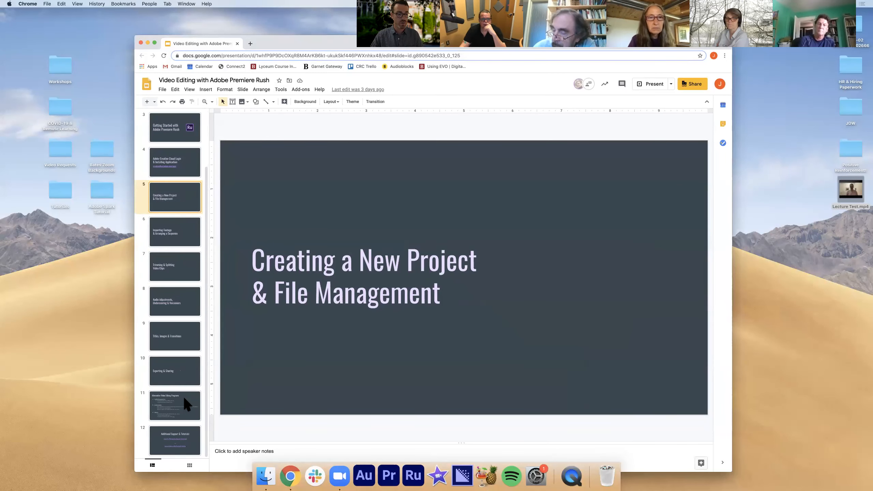
{"action": "left_click", "coordinate": [184, 403]}
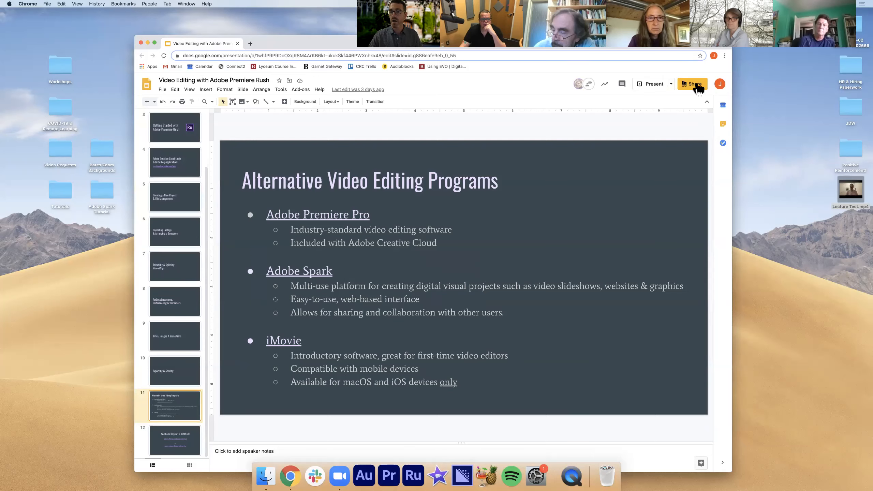
{"action": "left_click", "coordinate": [645, 84]}
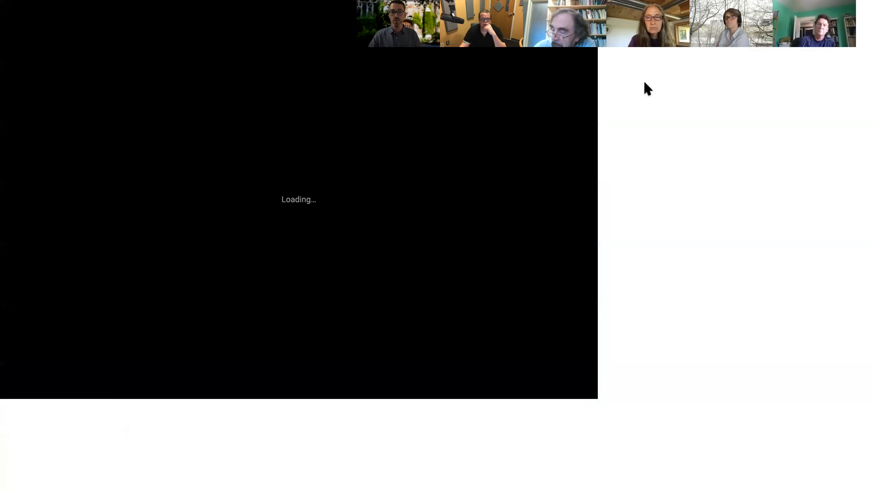